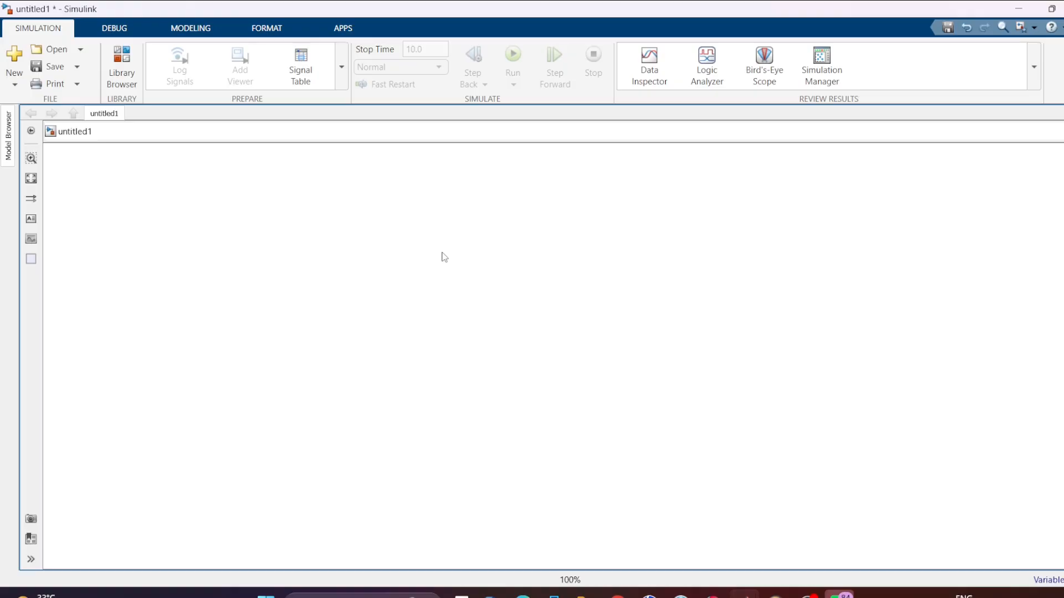
- Add a Transfer Fcn block to the empty model and place it near the upper middle of the canvas
double_click(474, 231)
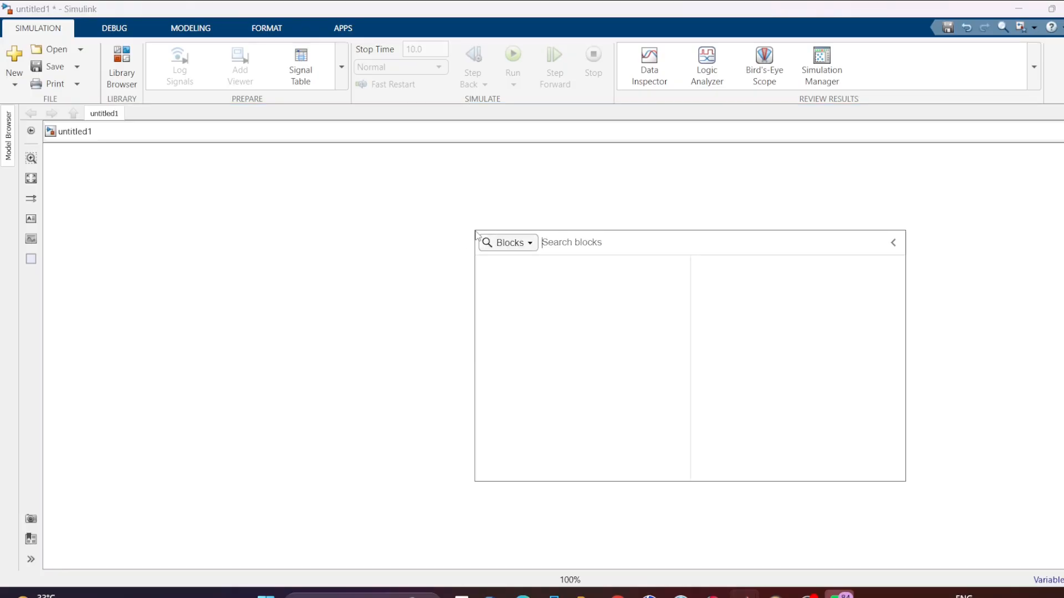
type("tr")
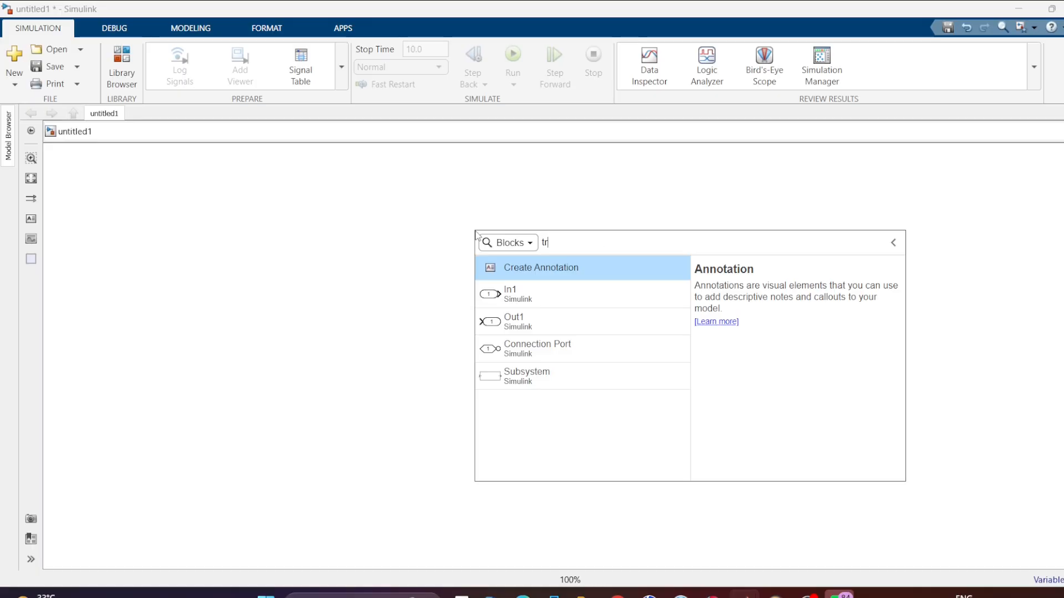
type("ans")
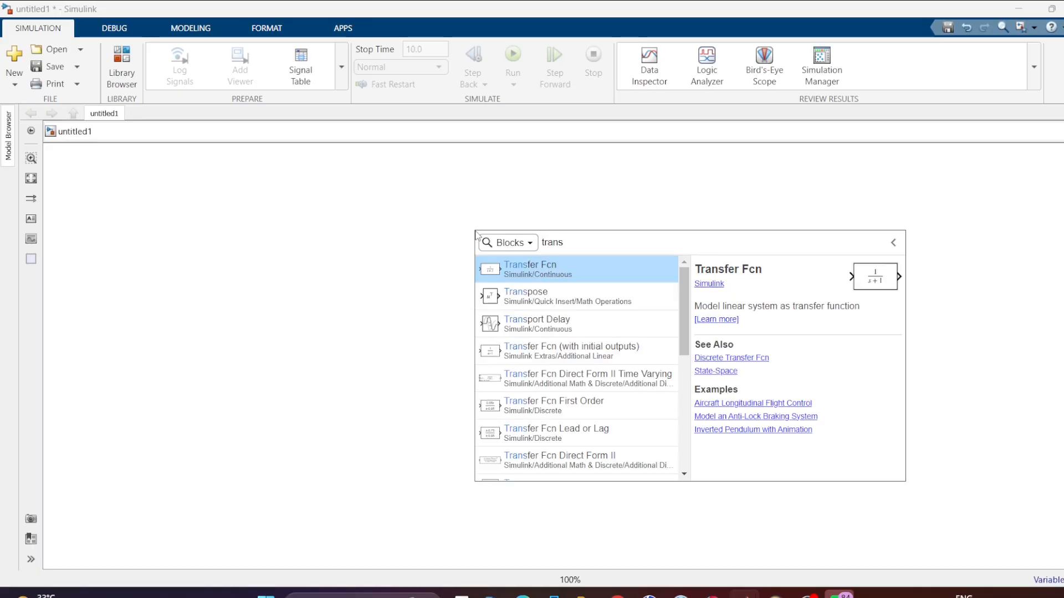
key("Return")
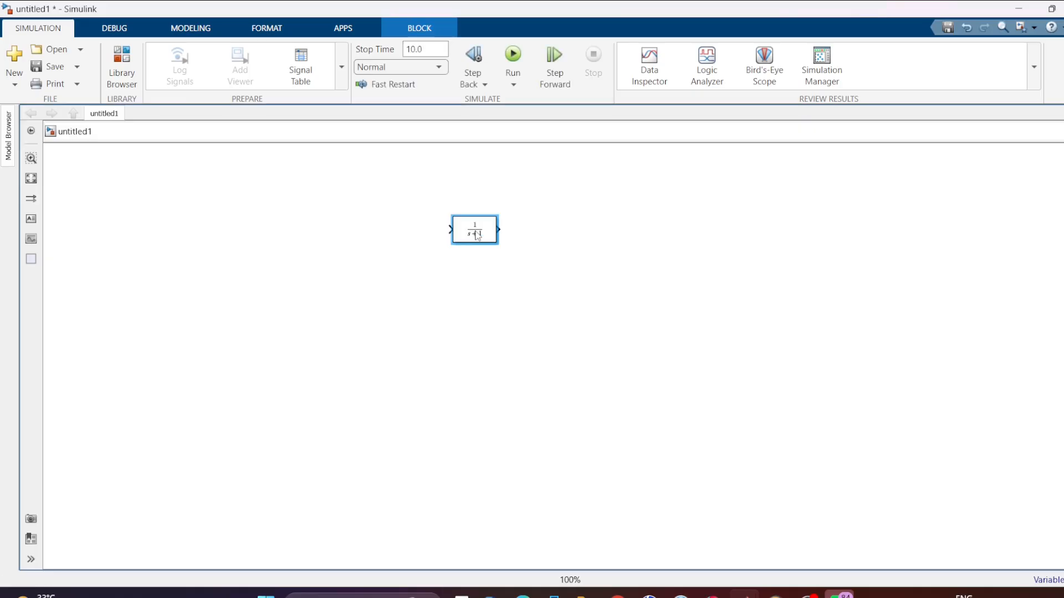
left_click_drag(476, 235, 475, 293)
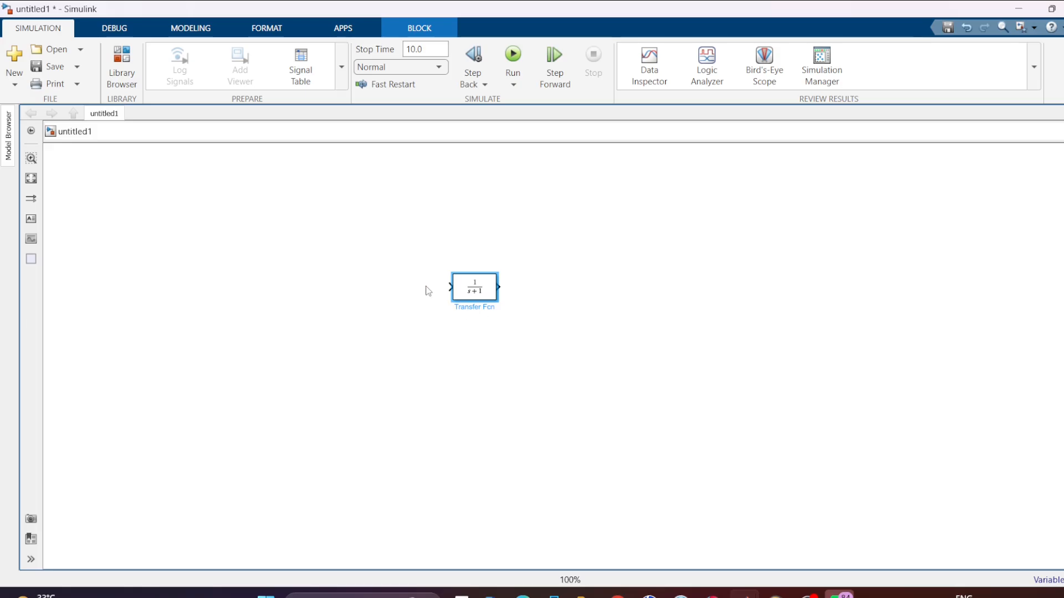
- Add a Step block and place it to the left of the Transfer Fcn block, at roughly the same height
double_click(298, 300)
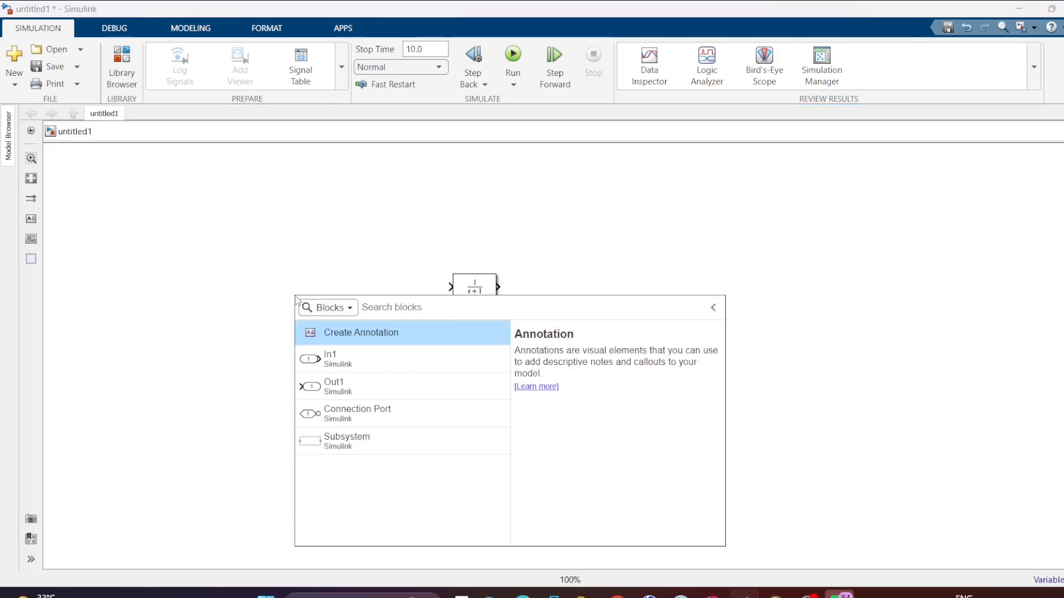
type("ste")
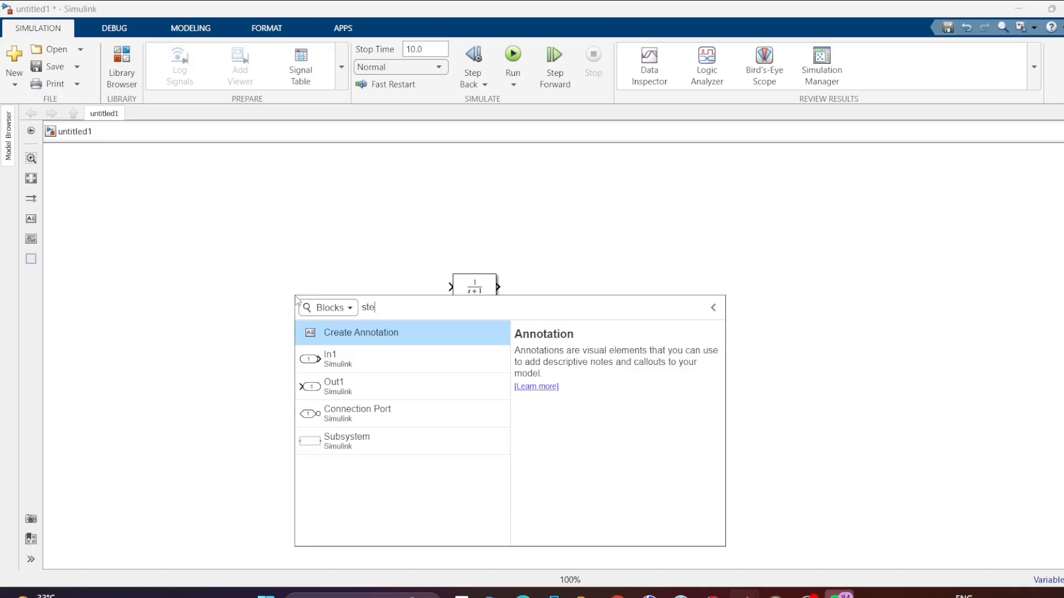
type("p")
key("Return")
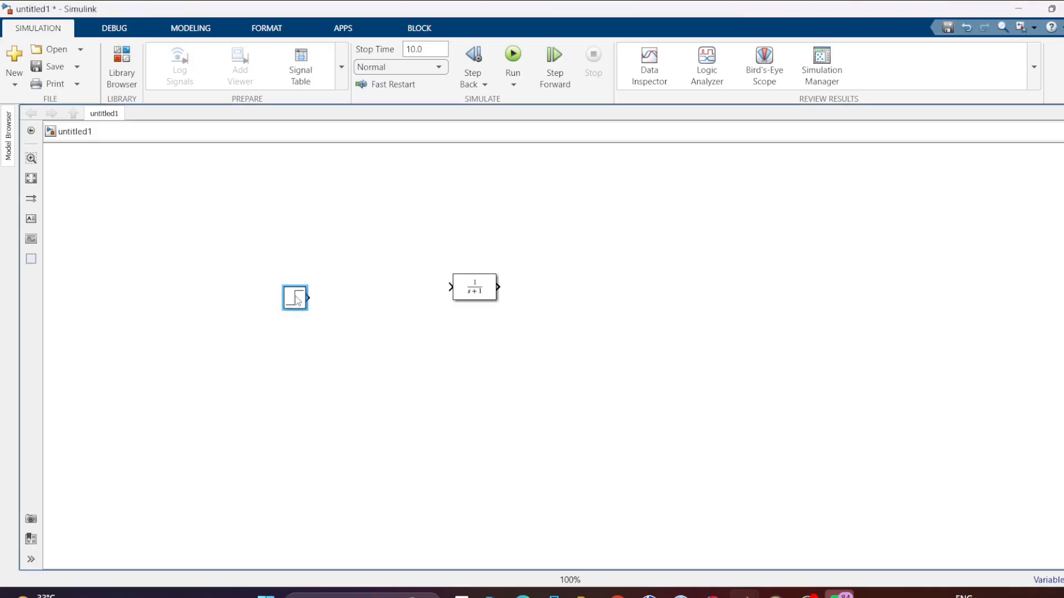
left_click_drag(297, 300, 334, 283)
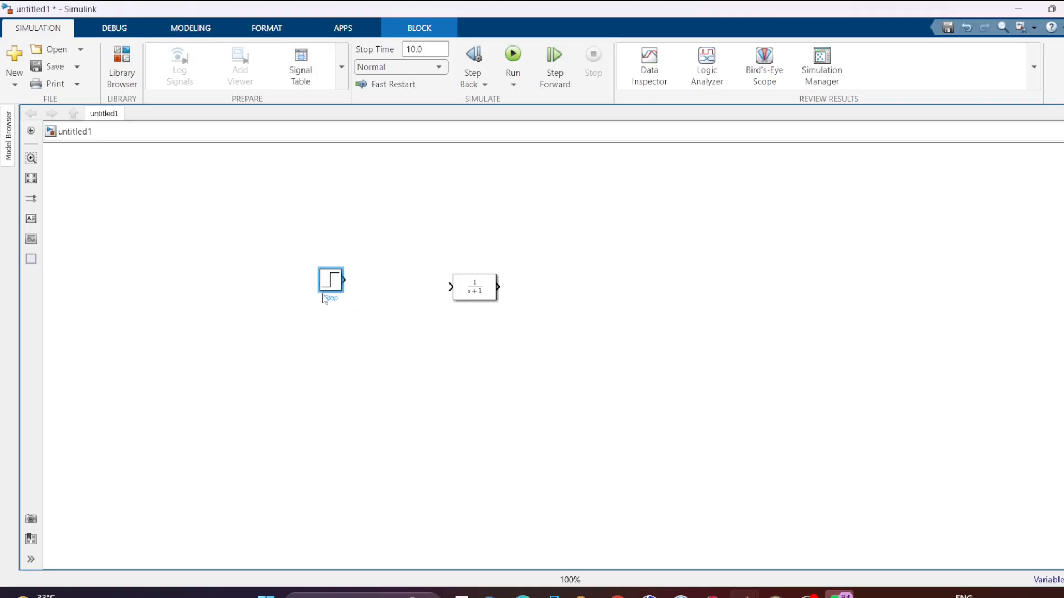
- Add a Scope block to the right of the Transfer Fcn block and align the Transfer Fcn with it
double_click(627, 283)
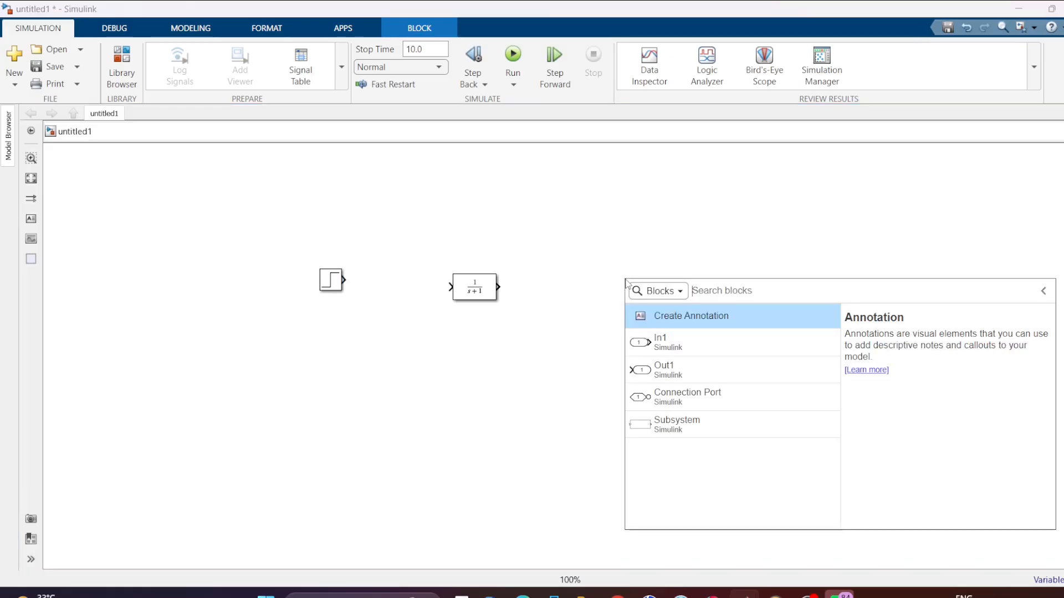
type("scope")
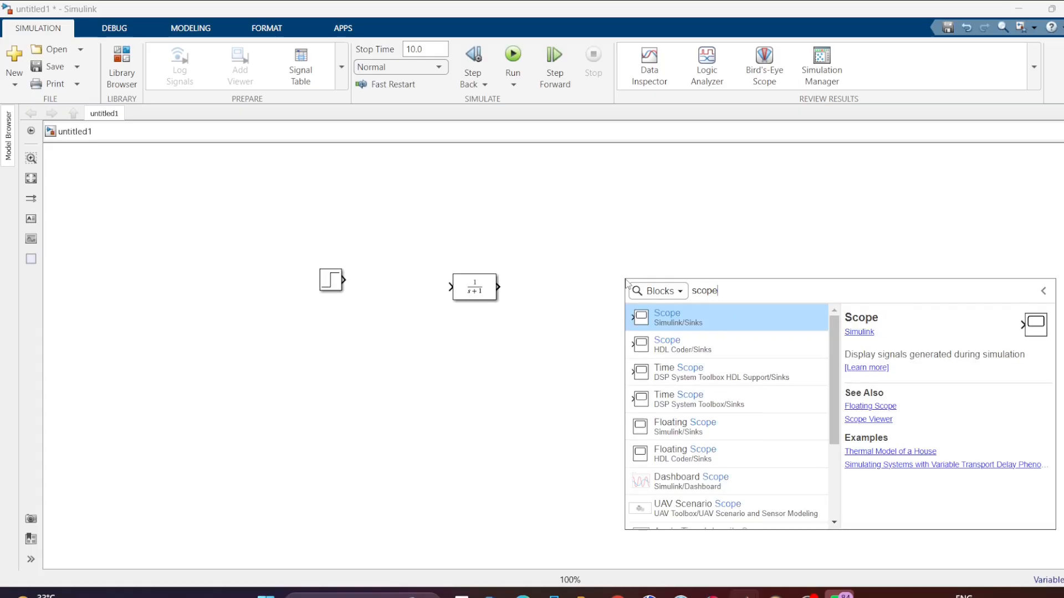
key("Return")
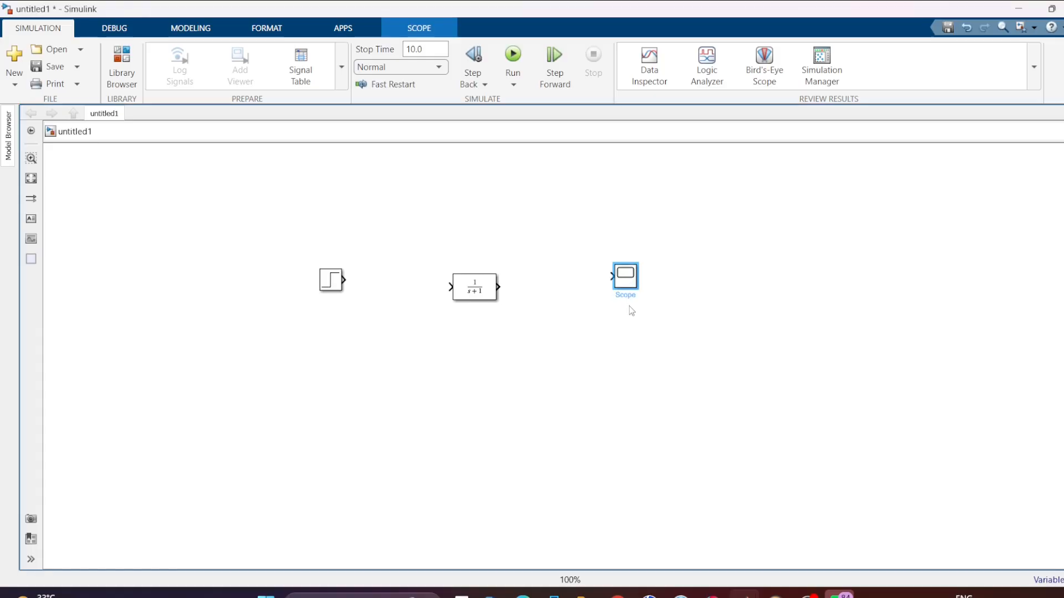
left_click_drag(475, 287, 475, 276)
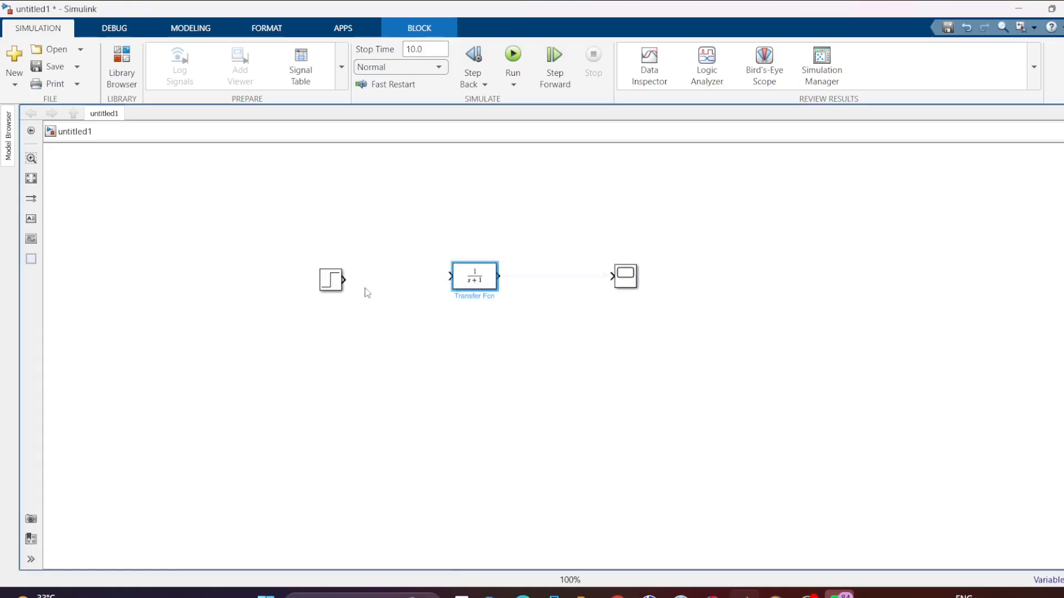
- Connect the Step block through the Transfer Fcn to the Scope, and align the Step block to straighten its signal line
left_click(344, 280)
left_click(451, 276)
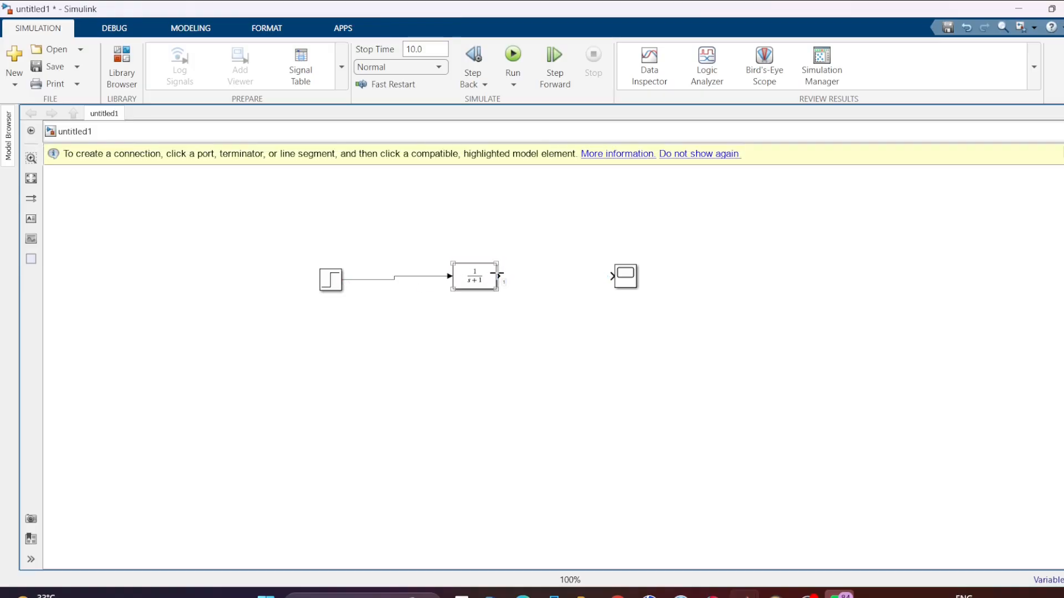
left_click(498, 274)
left_click(614, 275)
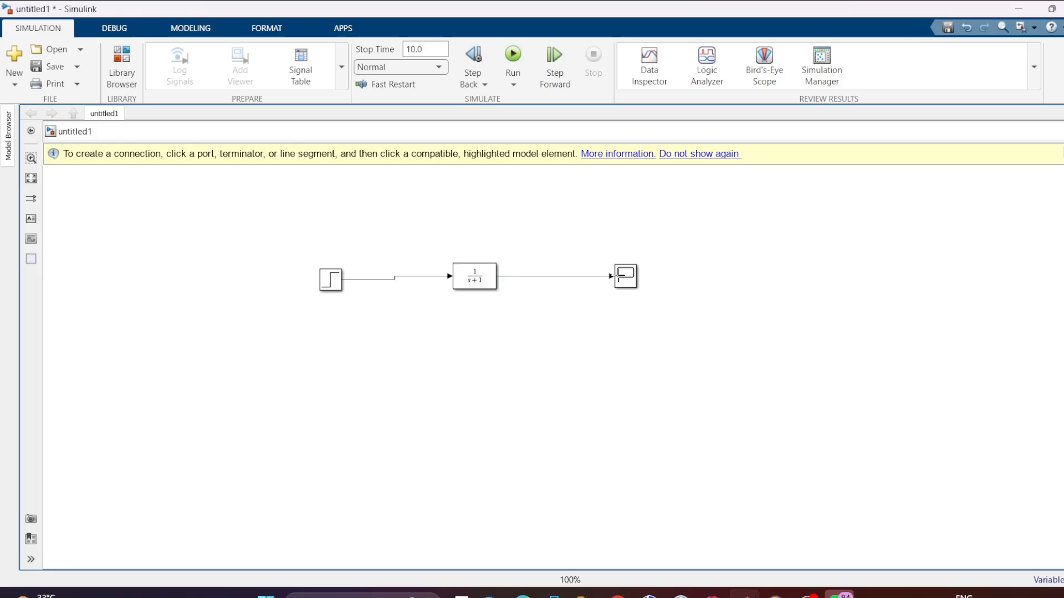
left_click(323, 290)
left_click_drag(324, 286, 325, 282)
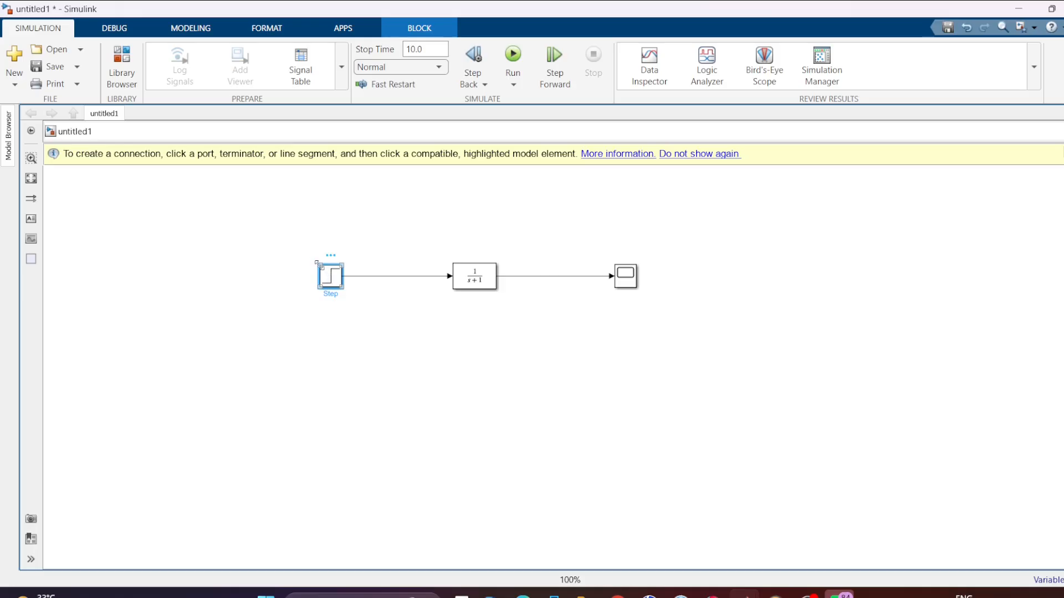
- Enlarge the Step, Transfer Fcn and Scope blocks to roughly similar sizes
left_click_drag(317, 262, 264, 219)
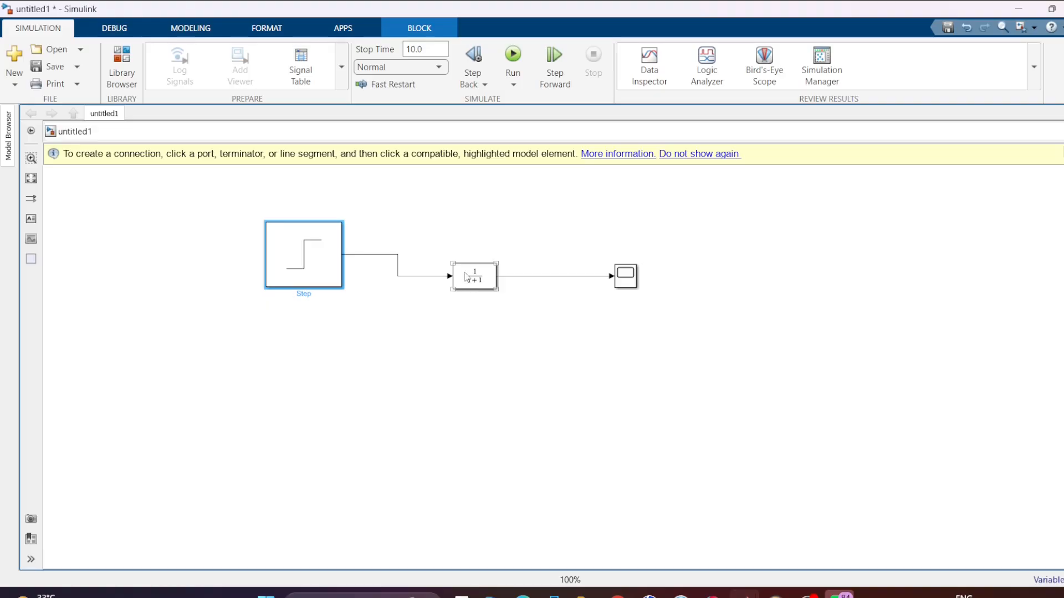
left_click_drag(450, 257, 423, 217)
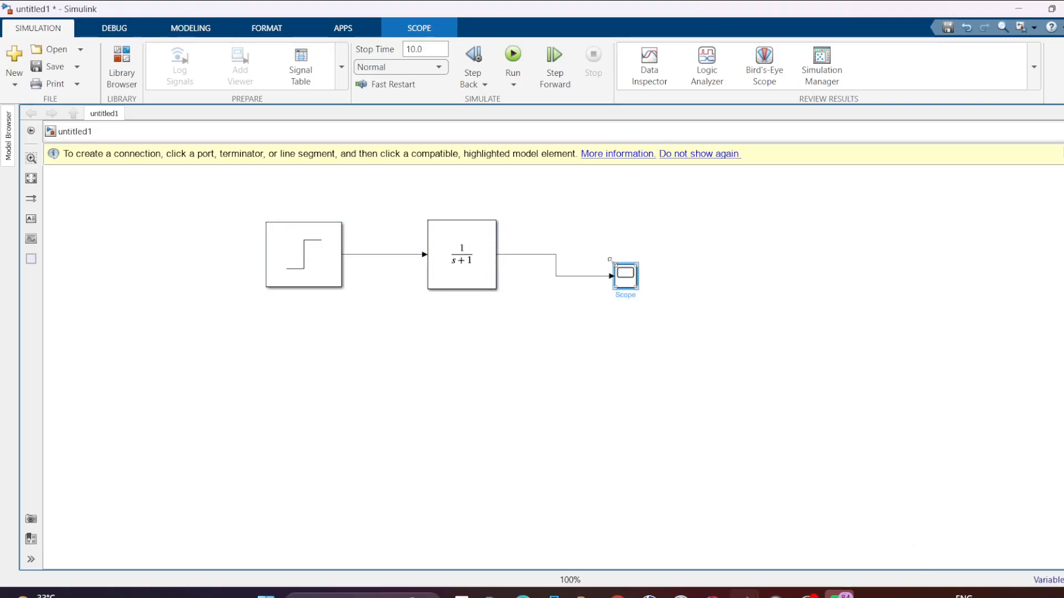
left_click_drag(614, 265, 575, 230)
left_click(574, 327)
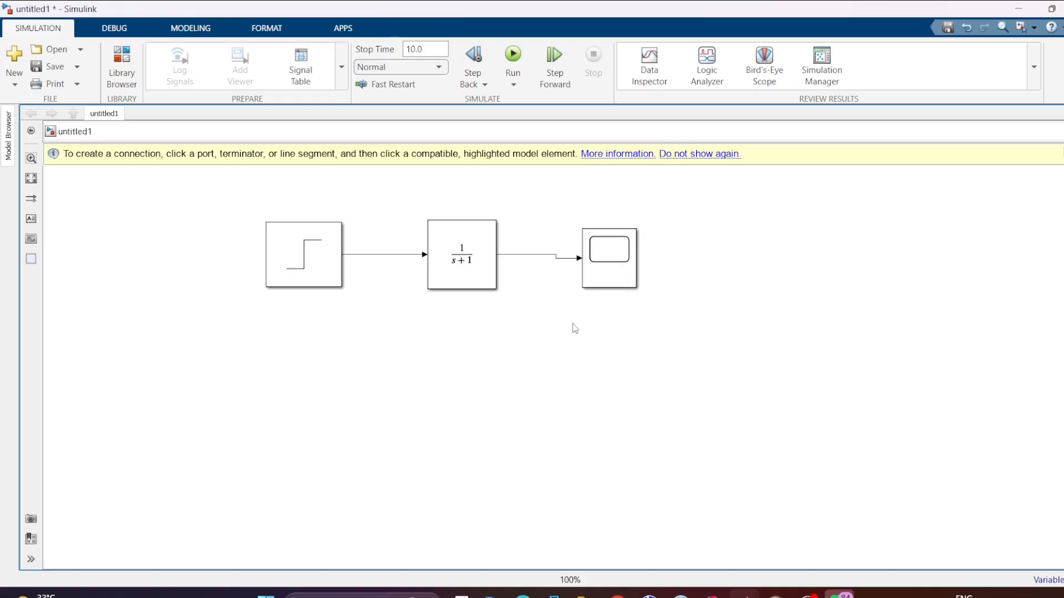
- Rename the three blocks "step", "transfer functionn" and "scope"
left_click(293, 288)
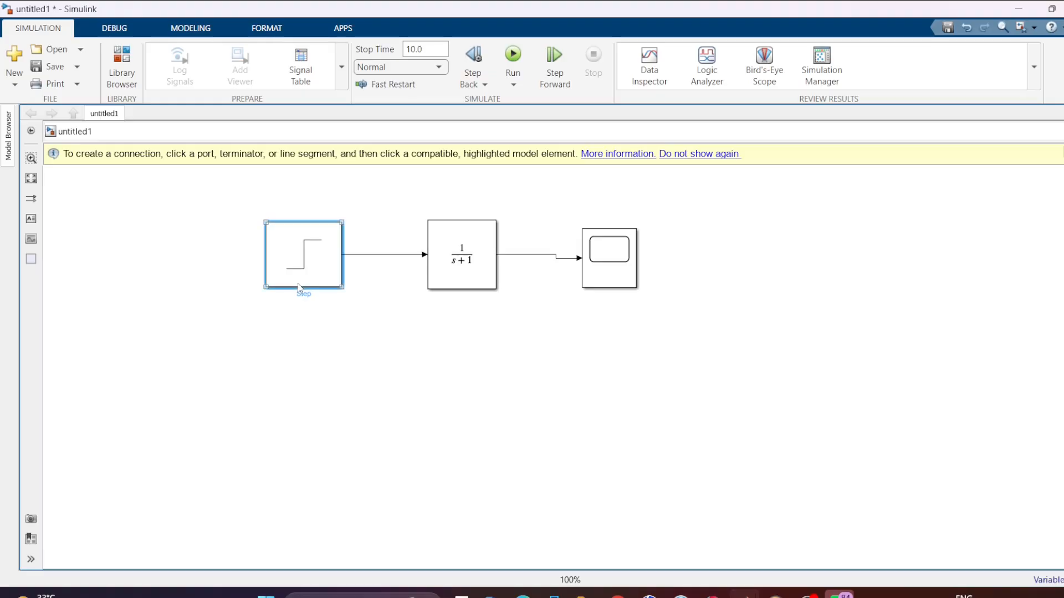
double_click(304, 295)
type("s")
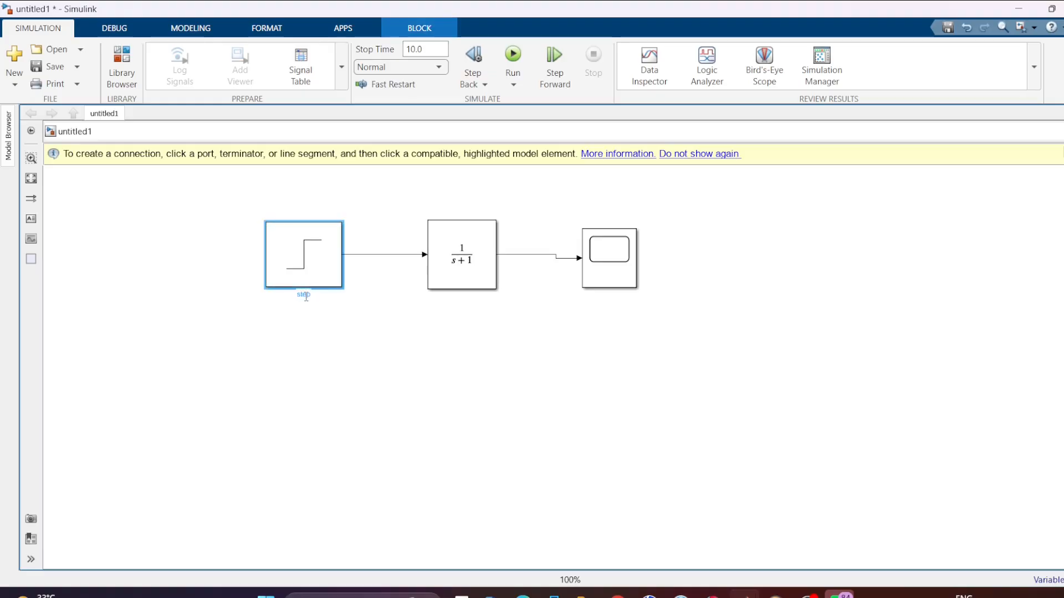
key("Return")
left_click(451, 268)
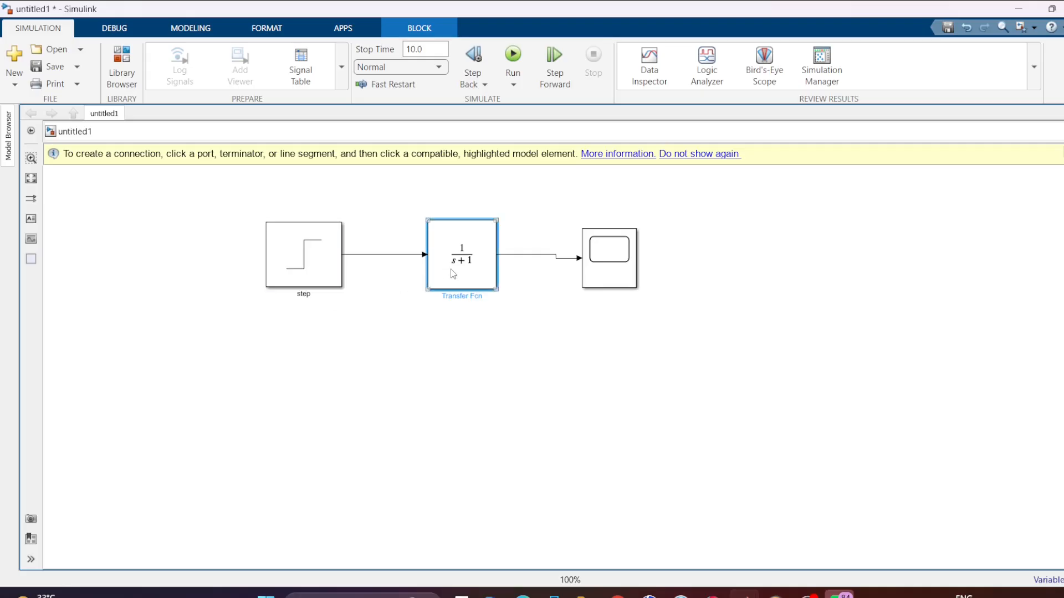
left_click(483, 294)
type("transfer functionn")
left_click(617, 285)
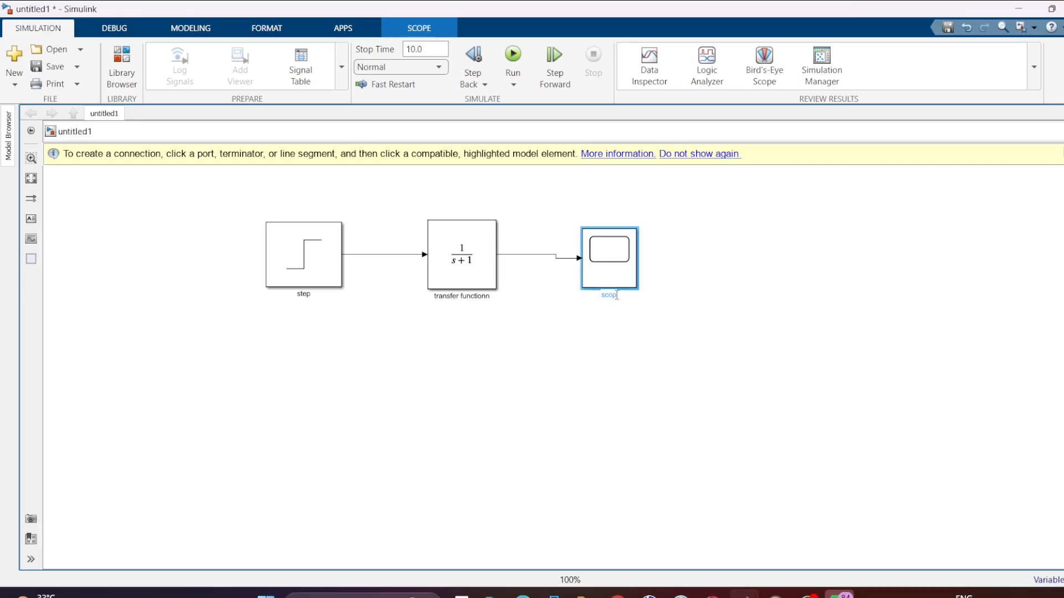
left_click(498, 218)
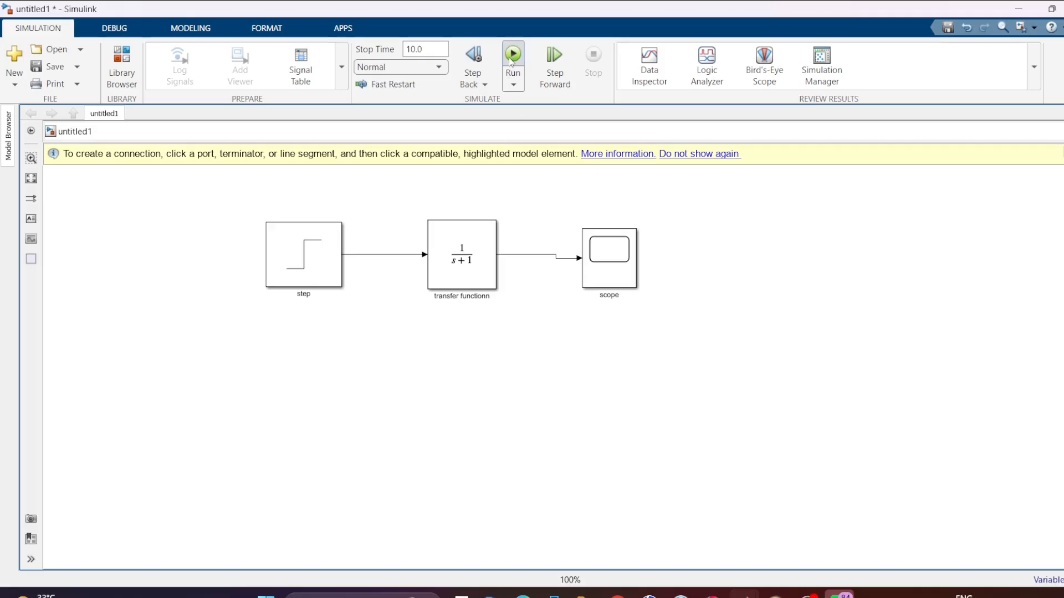
- Run the simulation and view the transfer function's step response in the scope
left_click(512, 56)
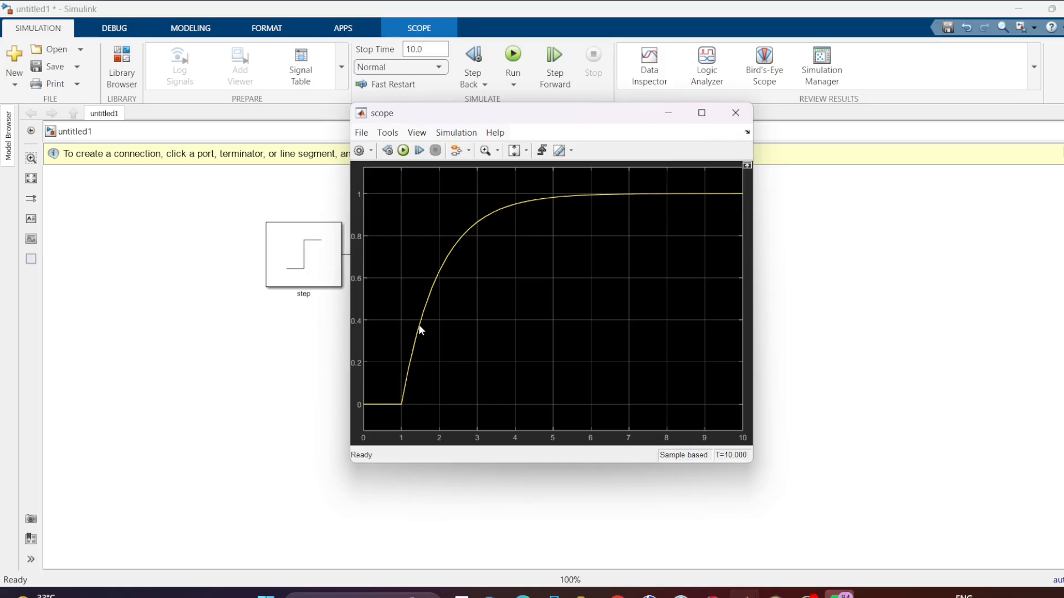
left_click(735, 113)
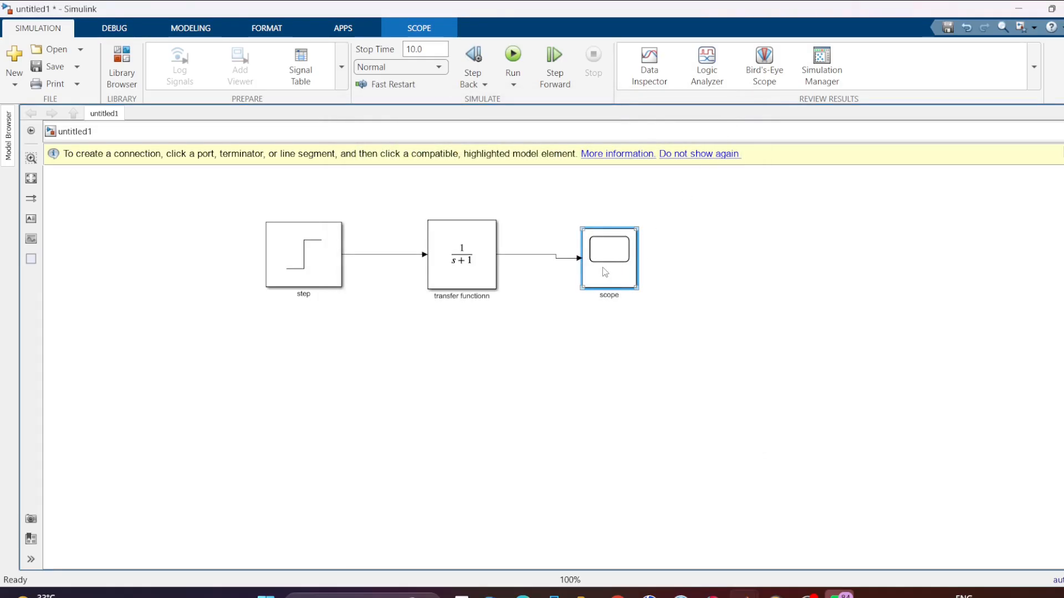
- Set the scope's number of input ports to 2 in its configuration properties and close the scope window
double_click(605, 272)
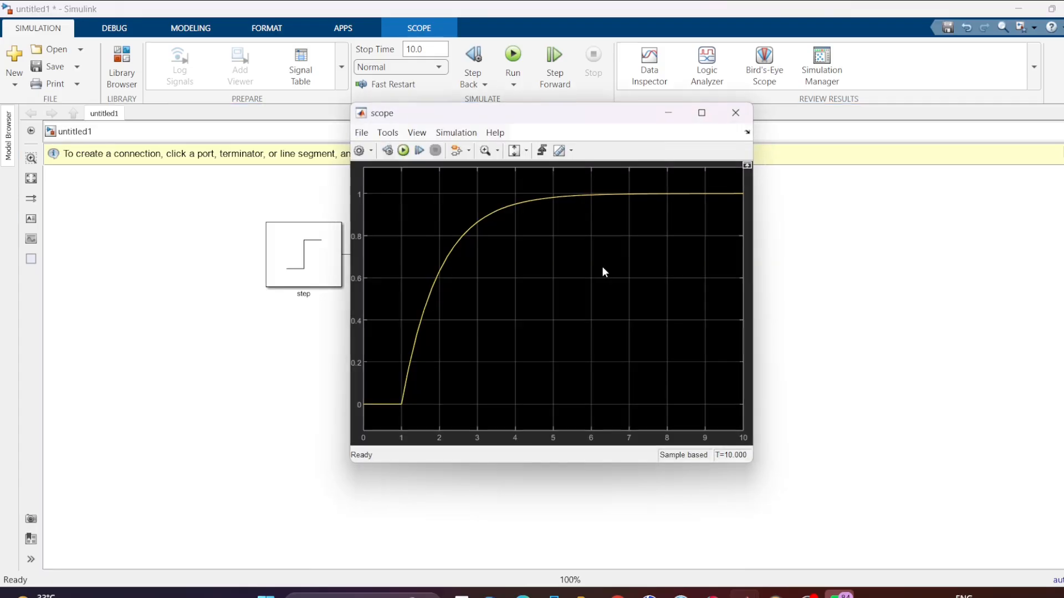
left_click(359, 150)
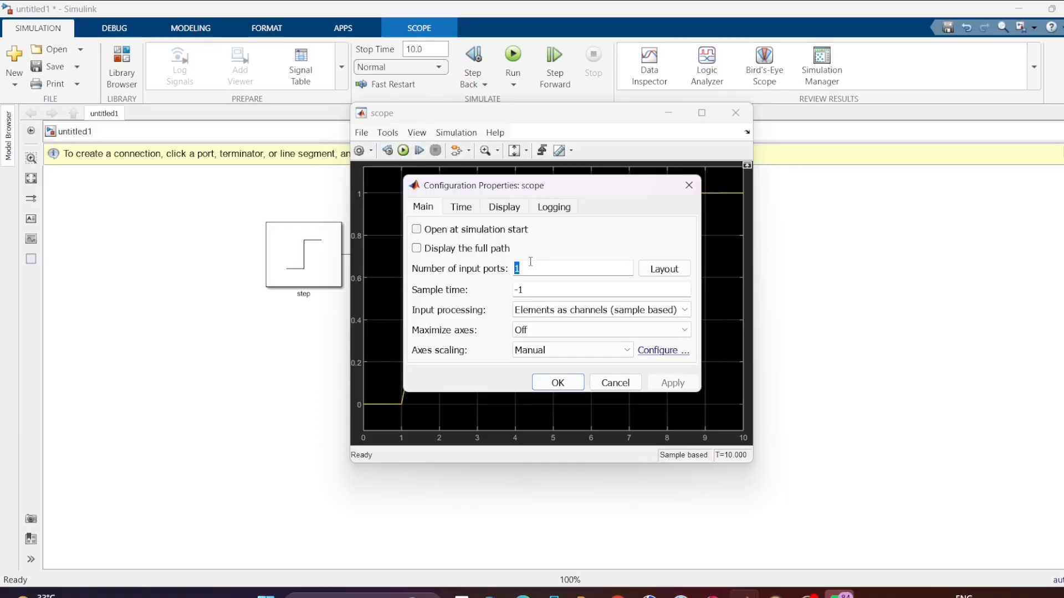
type("2")
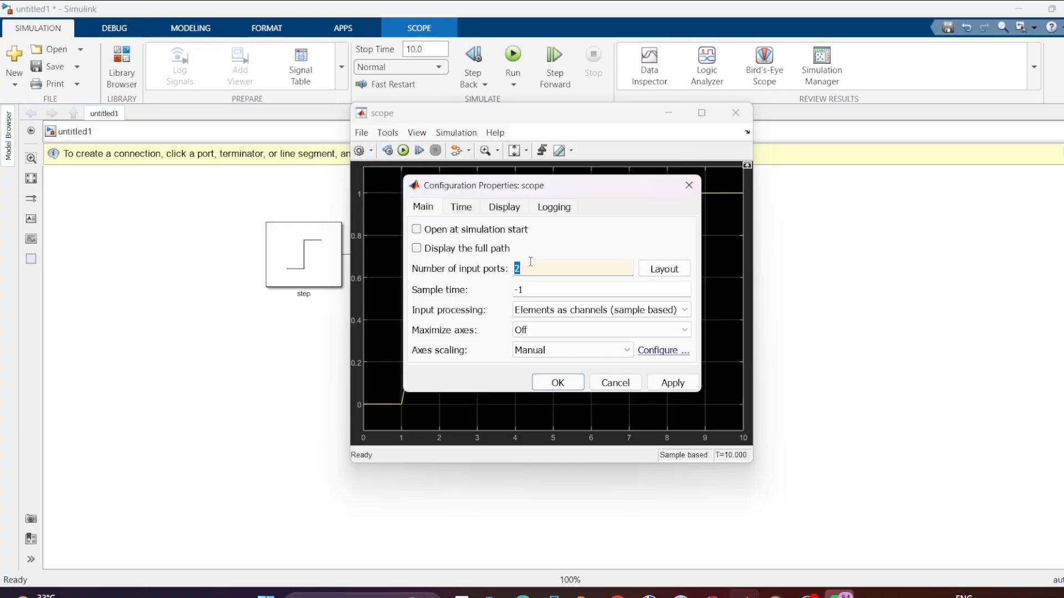
left_click(673, 382)
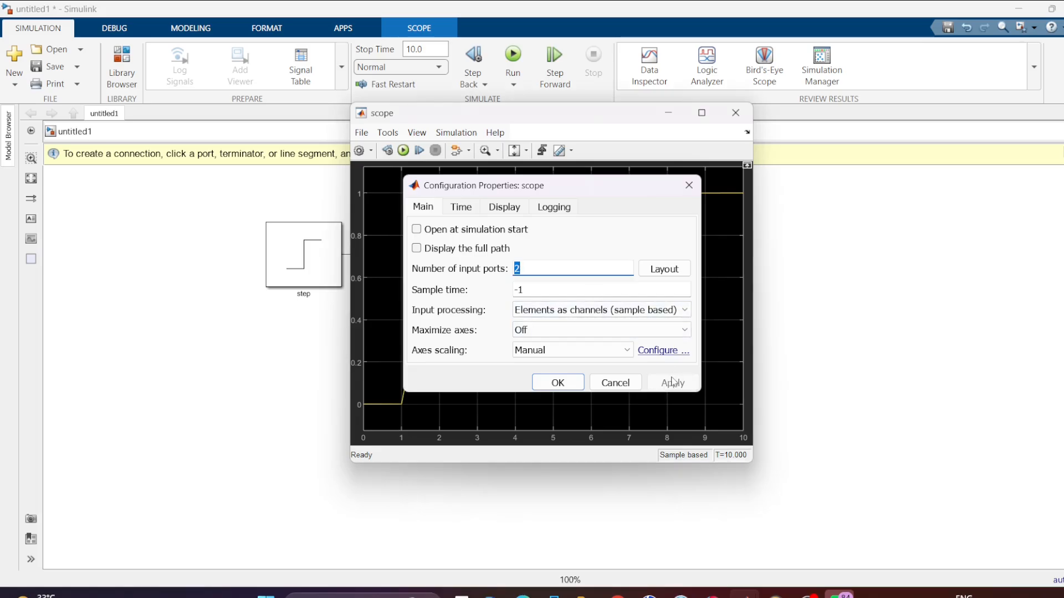
key("Return")
left_click(736, 113)
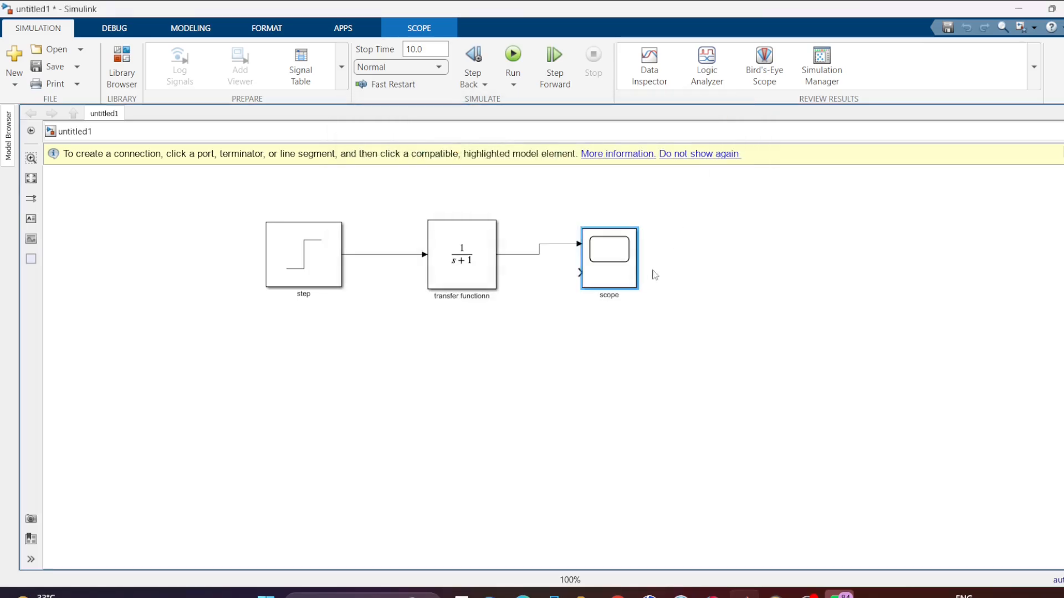
- Branch the step signal to the scope's second input, and rerun the simulation to view both signals in the scope
left_click(547, 280)
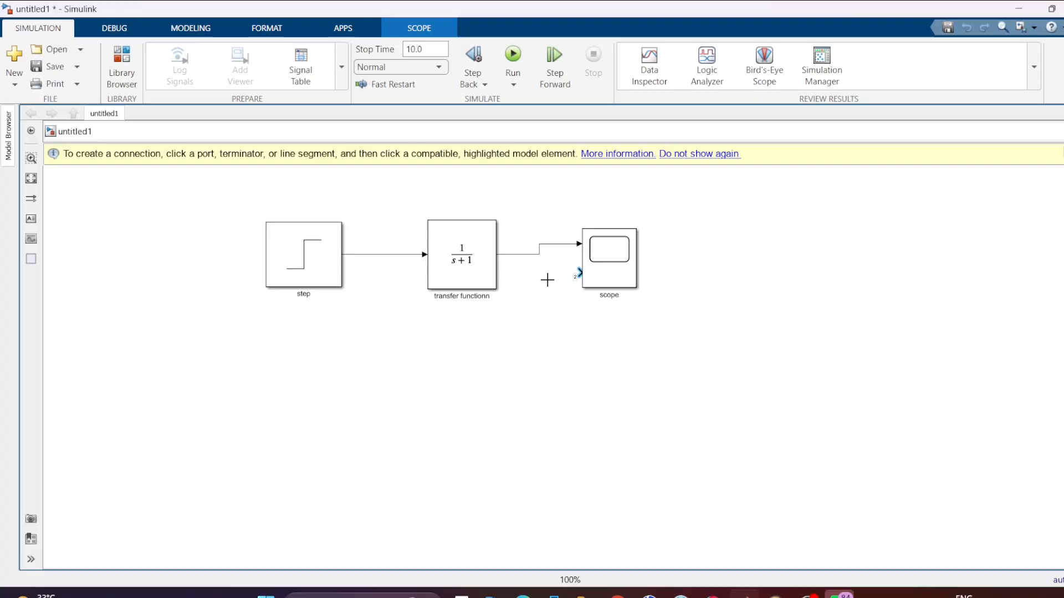
mouse_move(578, 273)
left_mouse_down()
mouse_move(482, 308)
mouse_move(384, 285)
mouse_move(371, 254)
left_mouse_up()
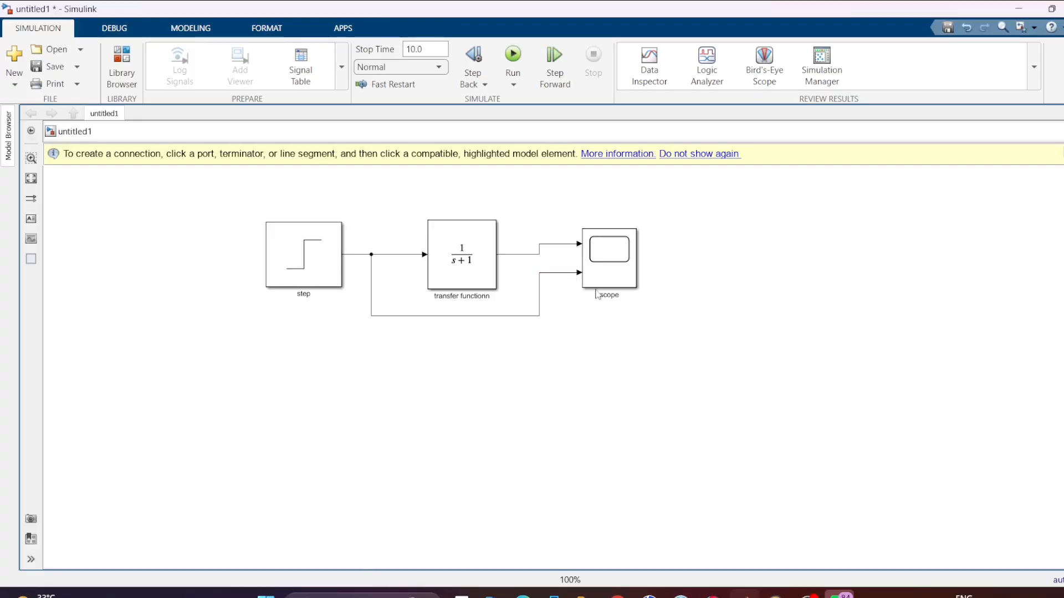
left_click(521, 57)
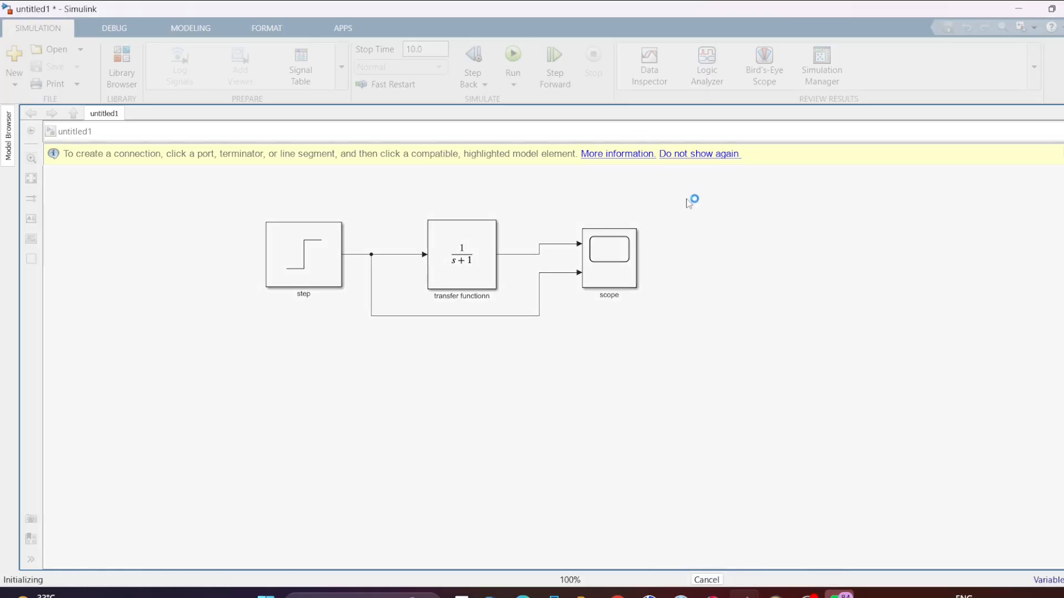
double_click(611, 252)
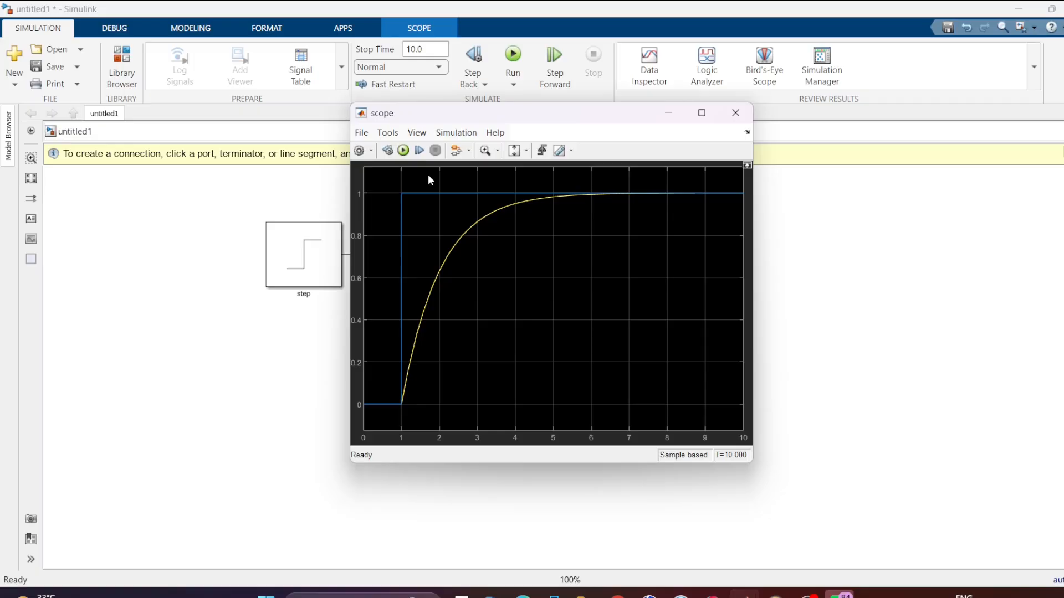
- Show the legend in the scope plot and close the scope window
left_click(417, 132)
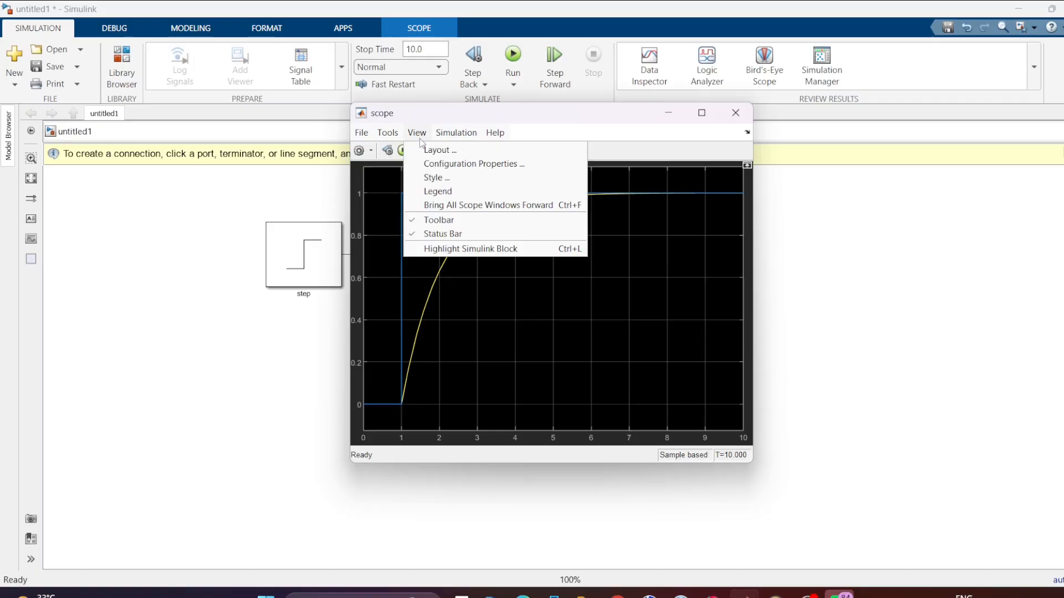
left_click(433, 194)
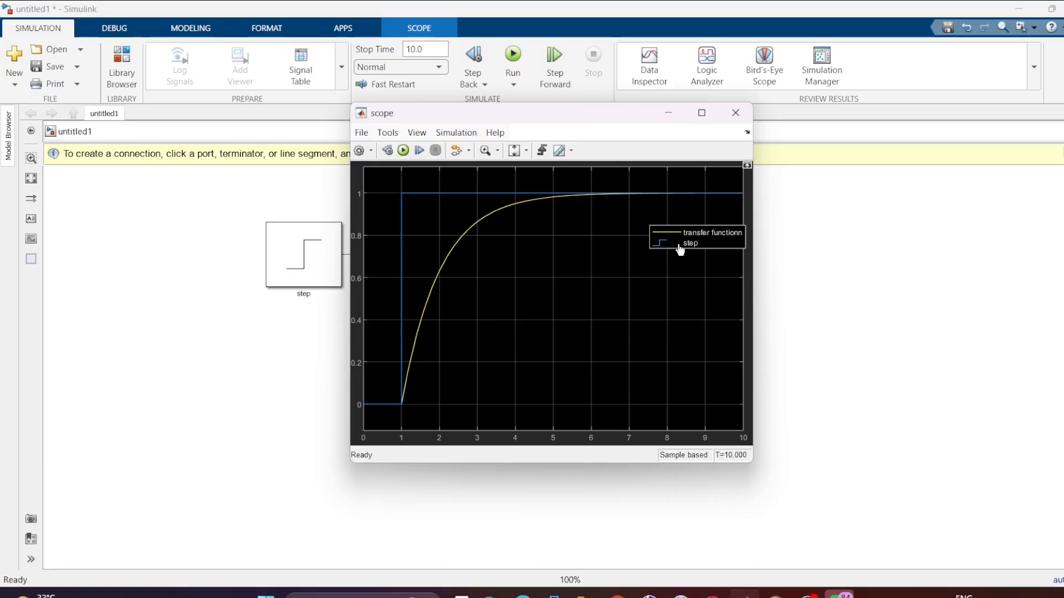
left_click(735, 113)
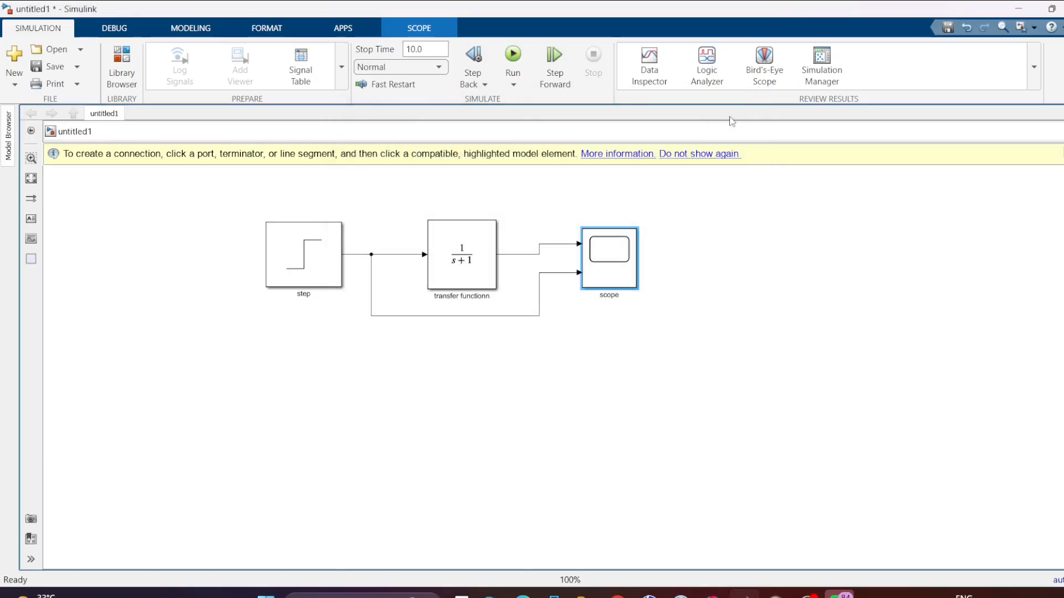
- Insert a Dashboard Scope block in the empty canvas area beside the scope block
double_click(752, 301)
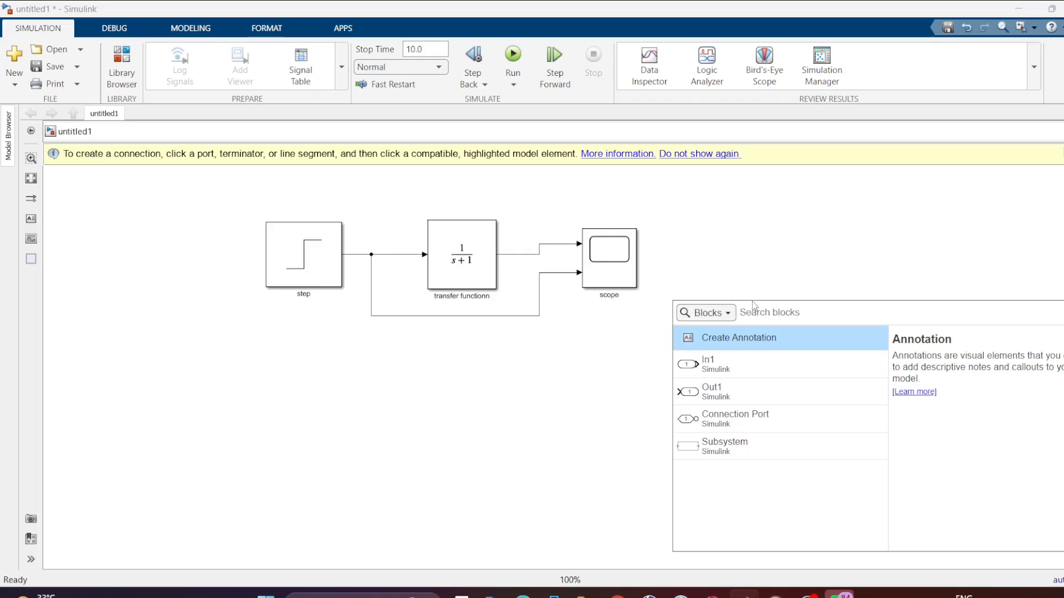
type("dashboa")
key("Return")
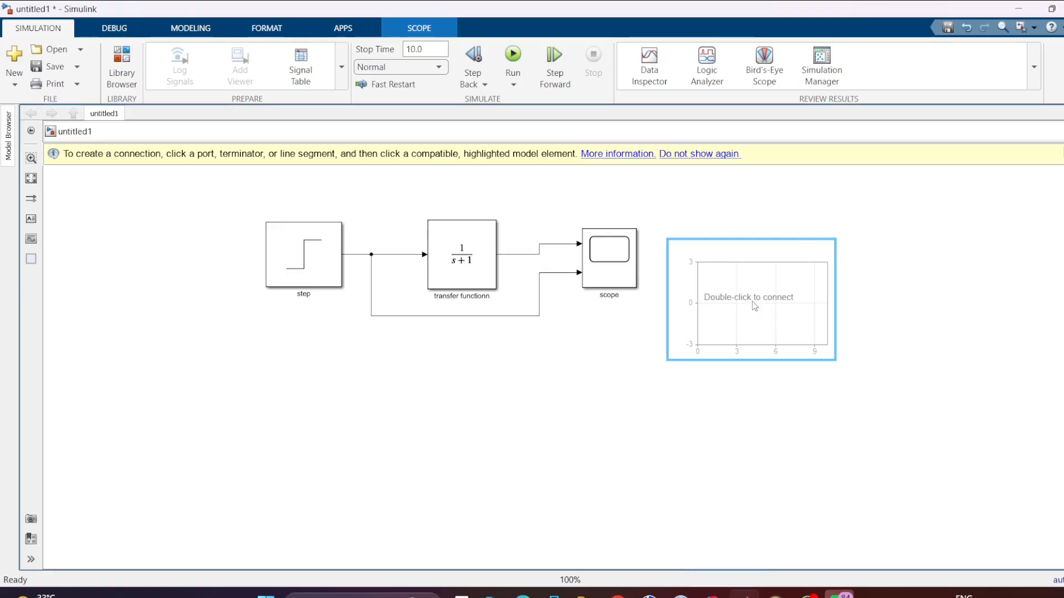
- Move the Dashboard Scope farther from the scope block and enlarge it into a wide plot area
left_click_drag(810, 315, 900, 344)
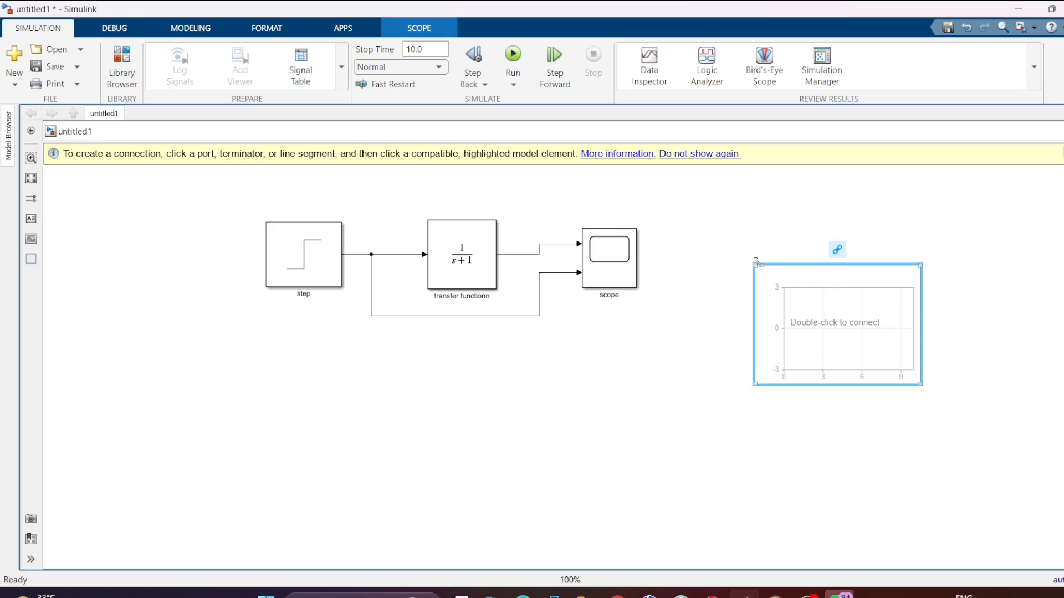
left_click_drag(753, 263, 699, 211)
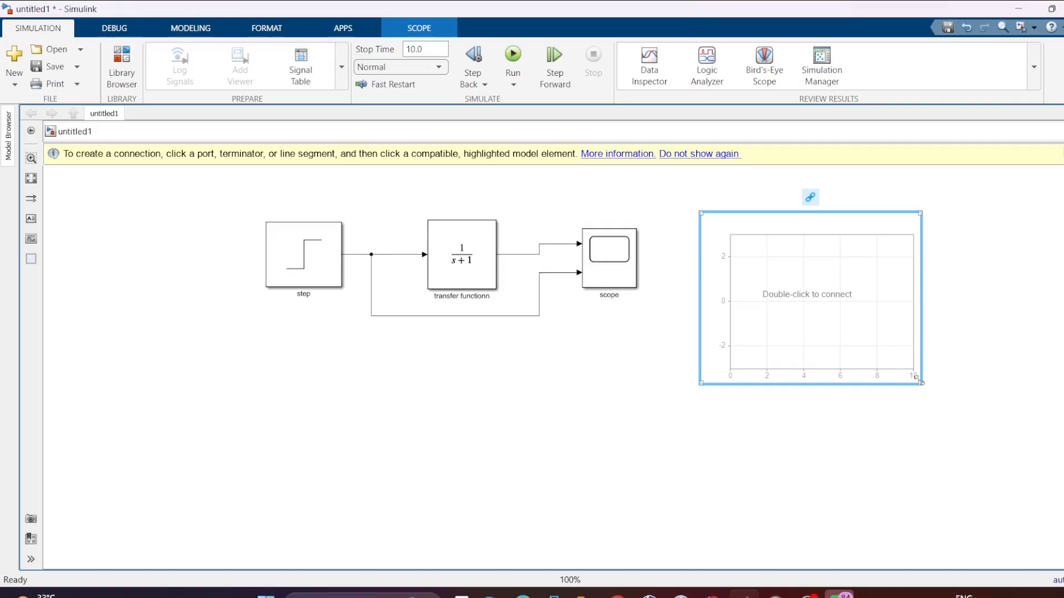
left_click_drag(920, 382, 958, 472)
- Connect the step and transfer function output signals to the Dashboard Scope, apply the settings, and run the simulation
left_click(716, 400)
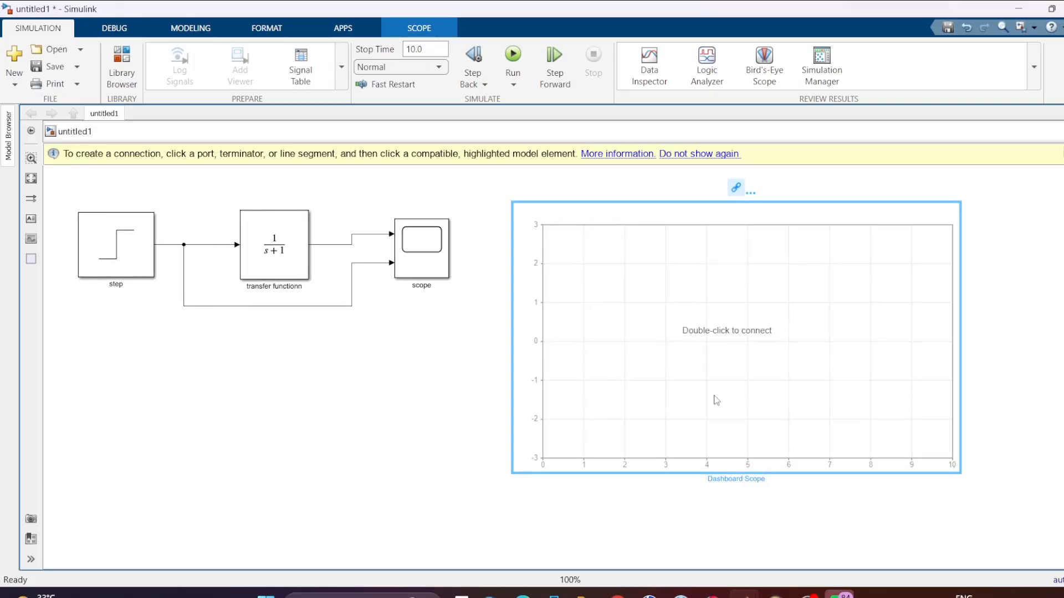
double_click(716, 400)
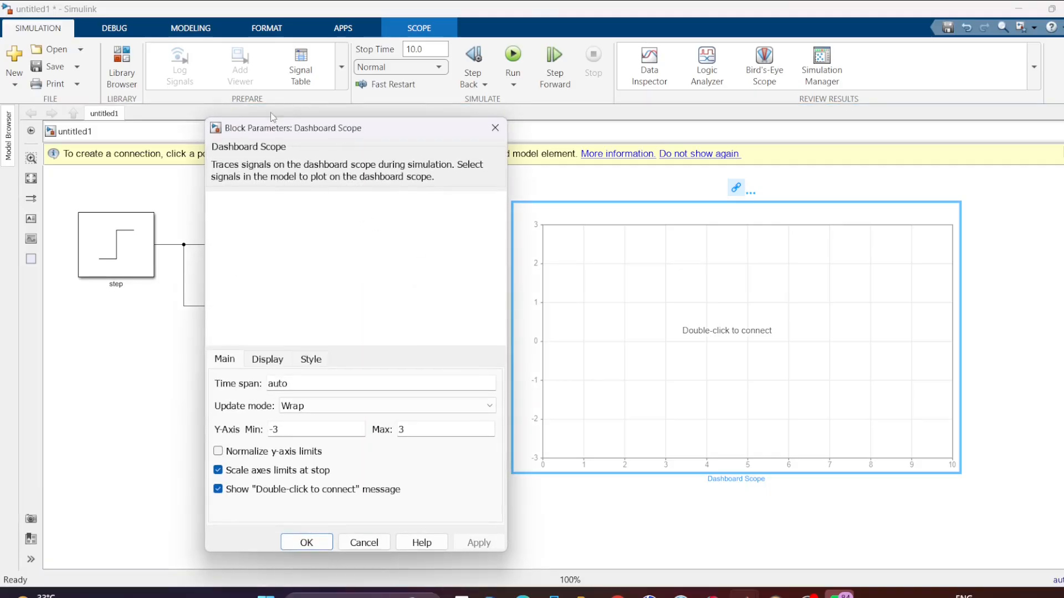
left_click_drag(341, 131, 315, 336)
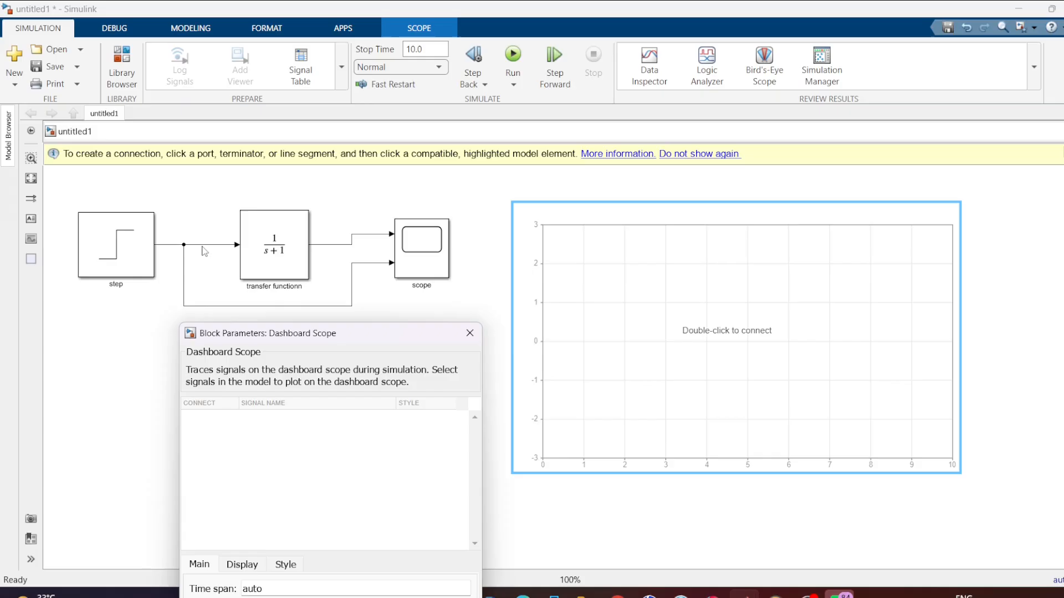
left_click(181, 245)
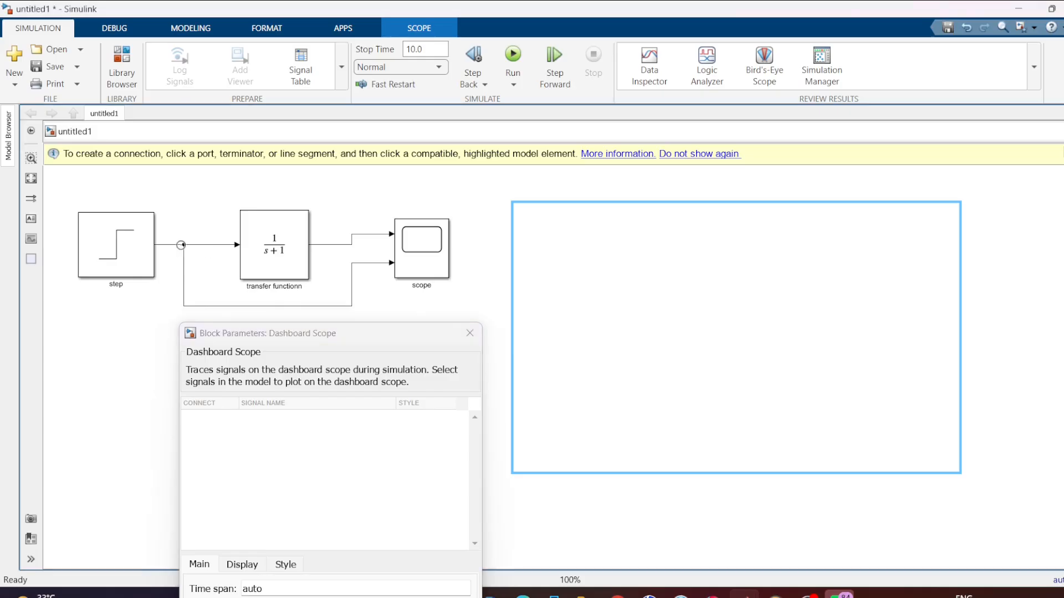
left_click(181, 245)
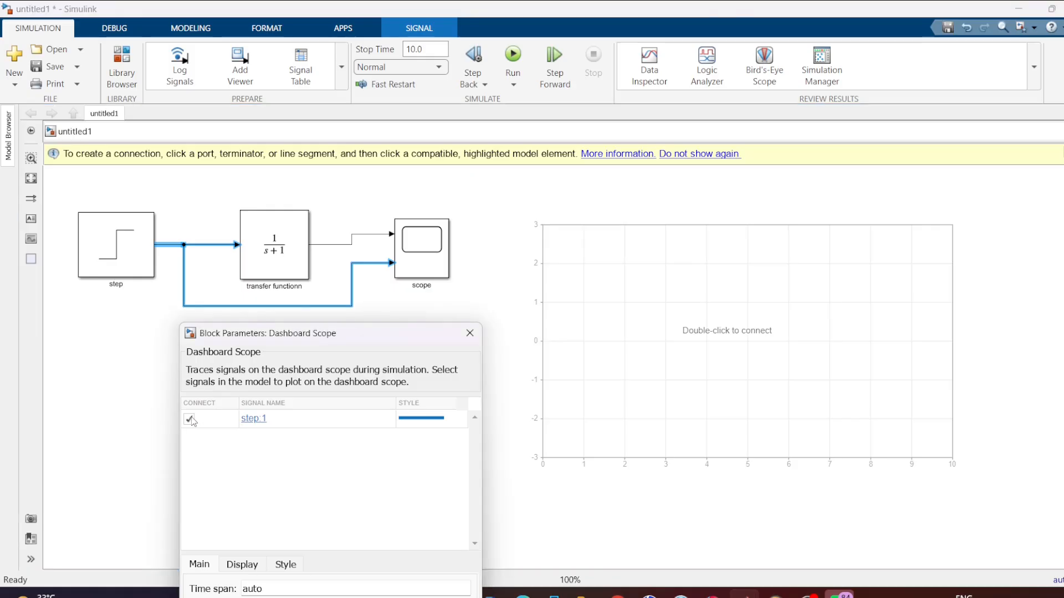
left_click(328, 244)
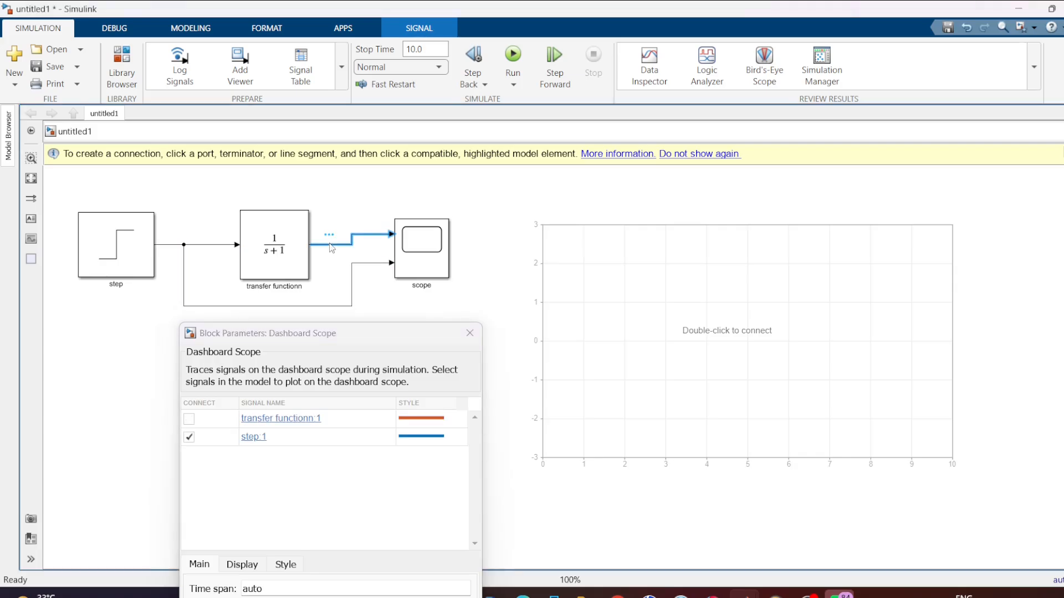
left_click(189, 419)
left_click_drag(332, 333, 322, 127)
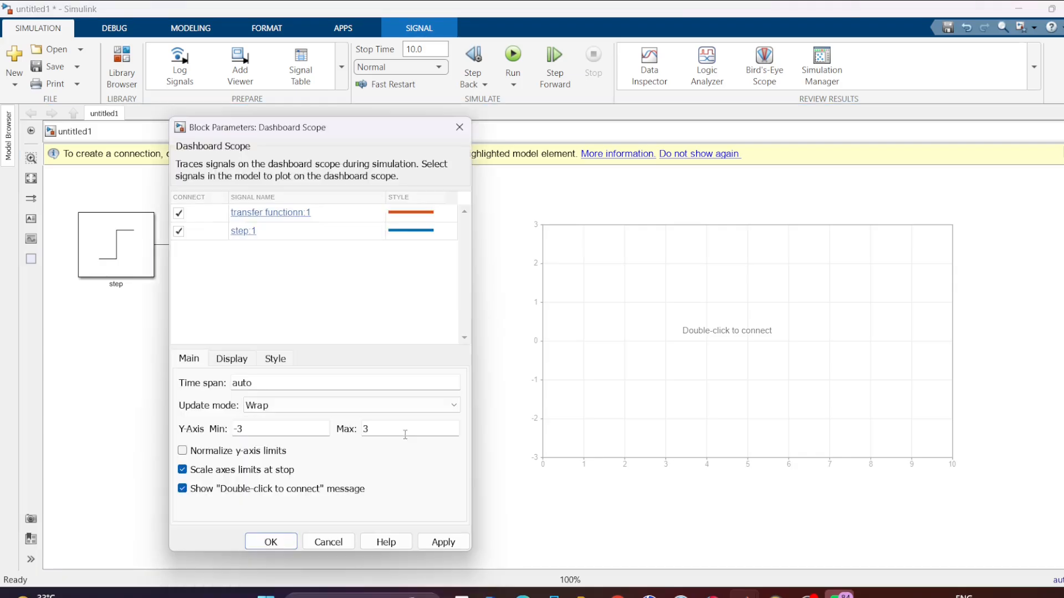
left_click(443, 542)
left_click(513, 55)
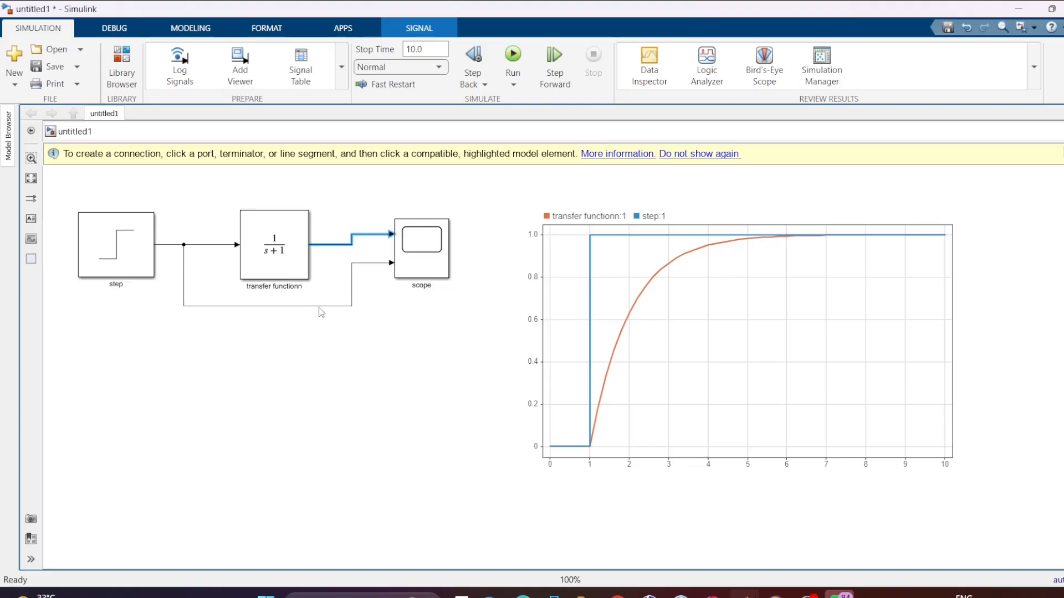
- Set the transfer function's denominator coefficients to [1] and rerun the simulation
left_click(281, 260)
double_click(280, 260)
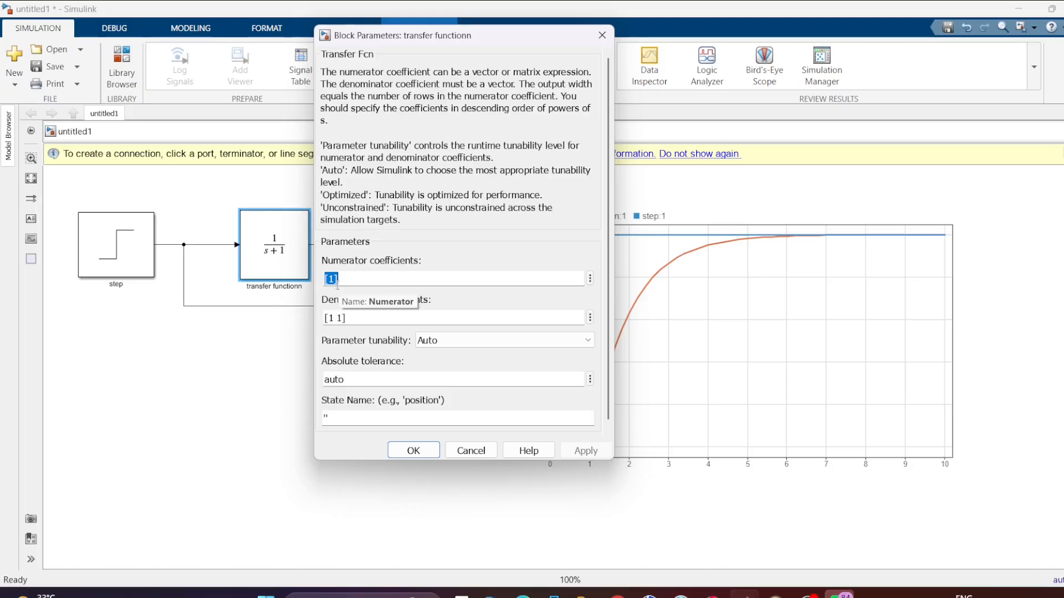
double_click(337, 317)
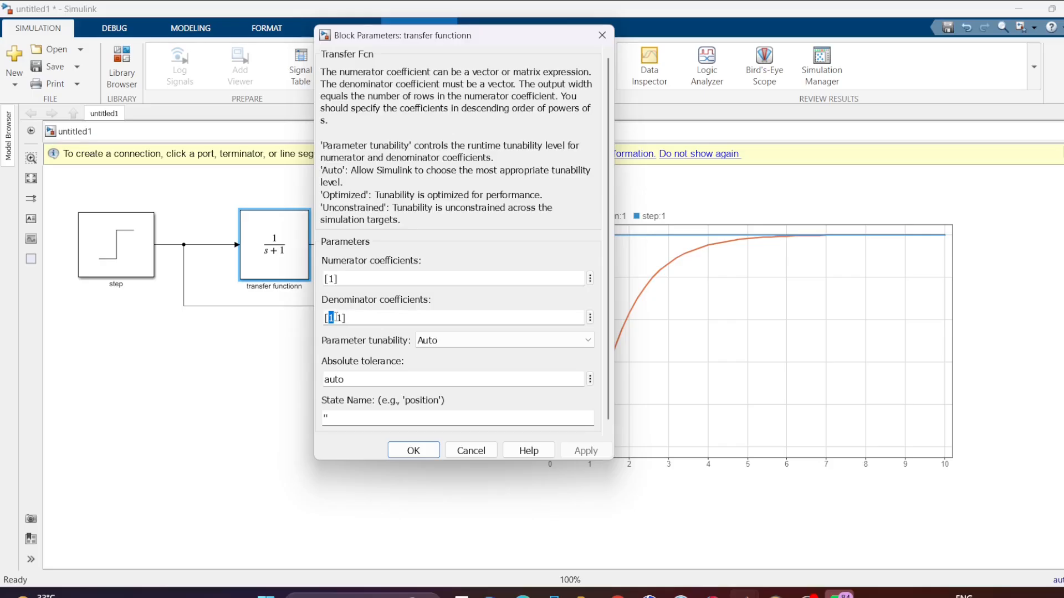
key("Delete")
key("Delete")
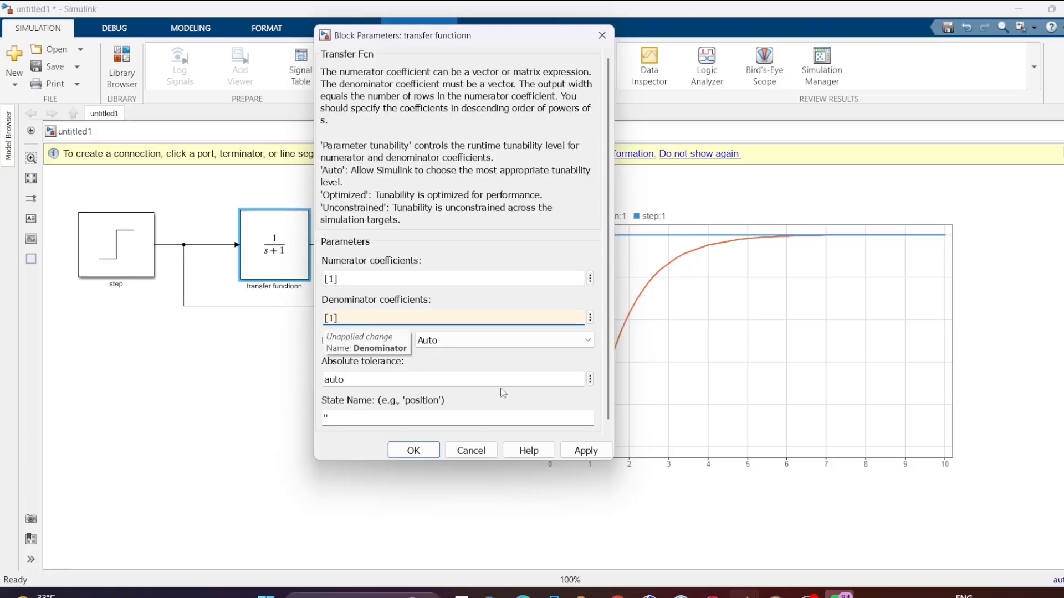
left_click(578, 453)
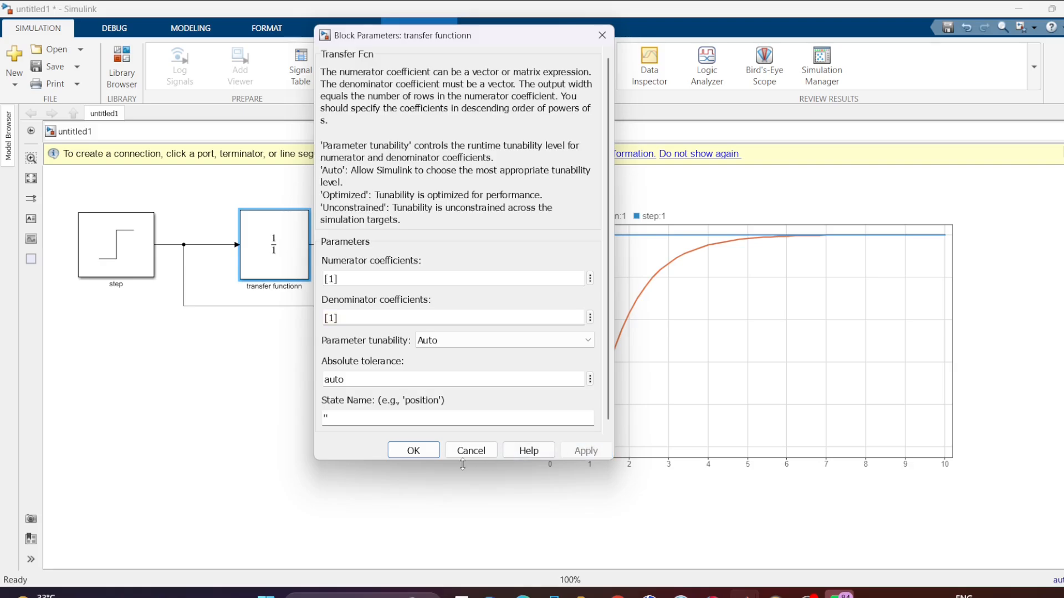
left_click(415, 450)
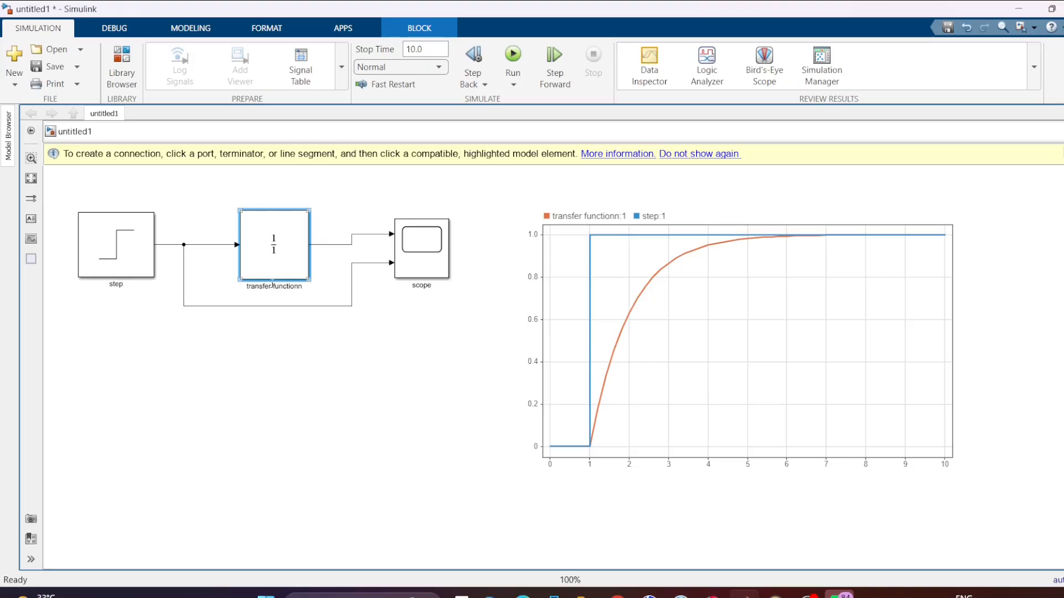
left_click(518, 81)
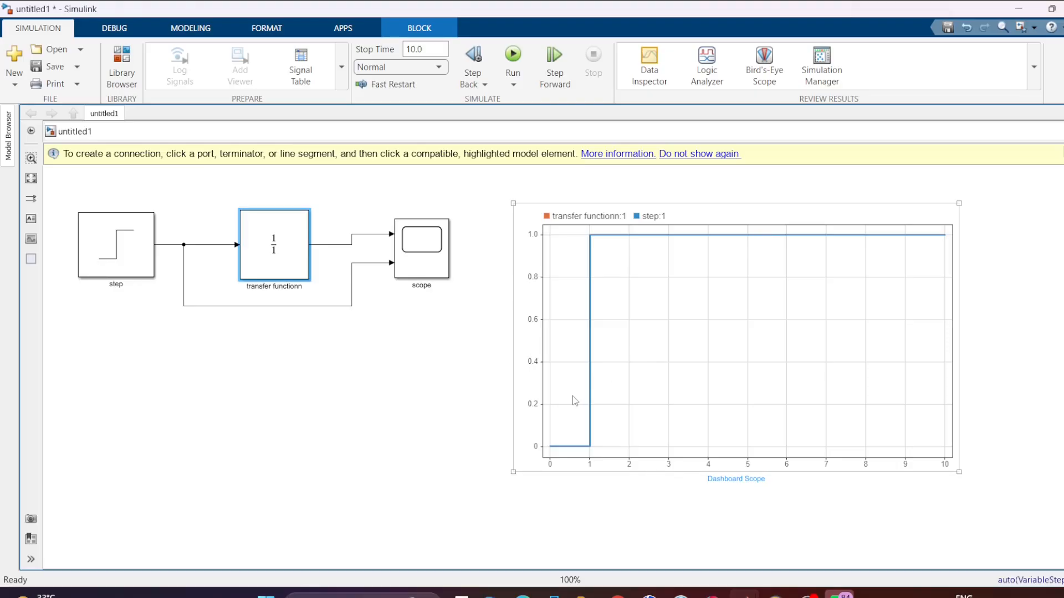
- Set the transfer function's denominator coefficients to [5 6] and rerun the simulation
double_click(288, 244)
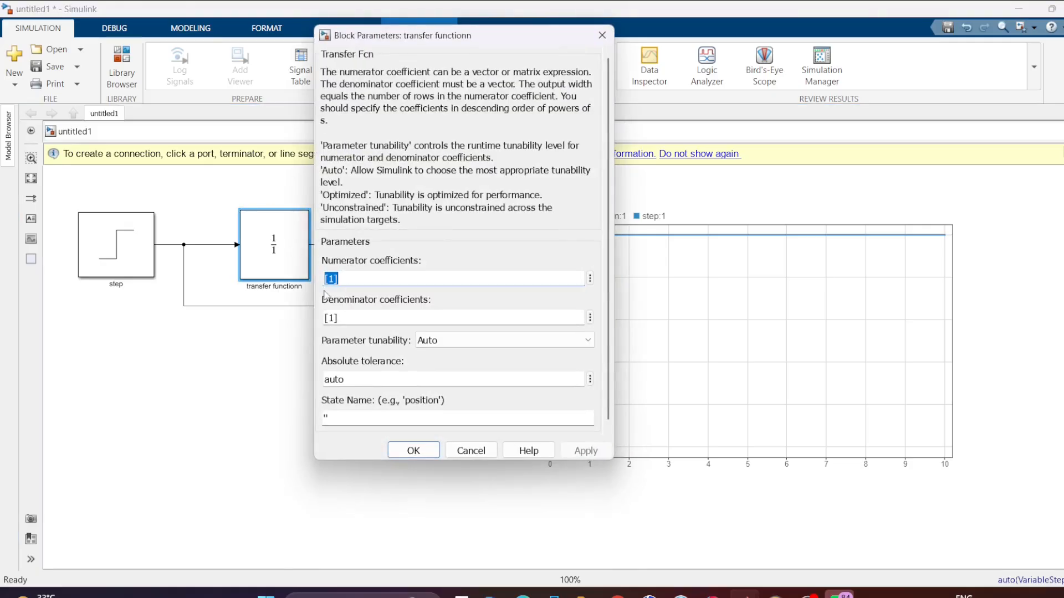
left_click(331, 318)
left_click(332, 319)
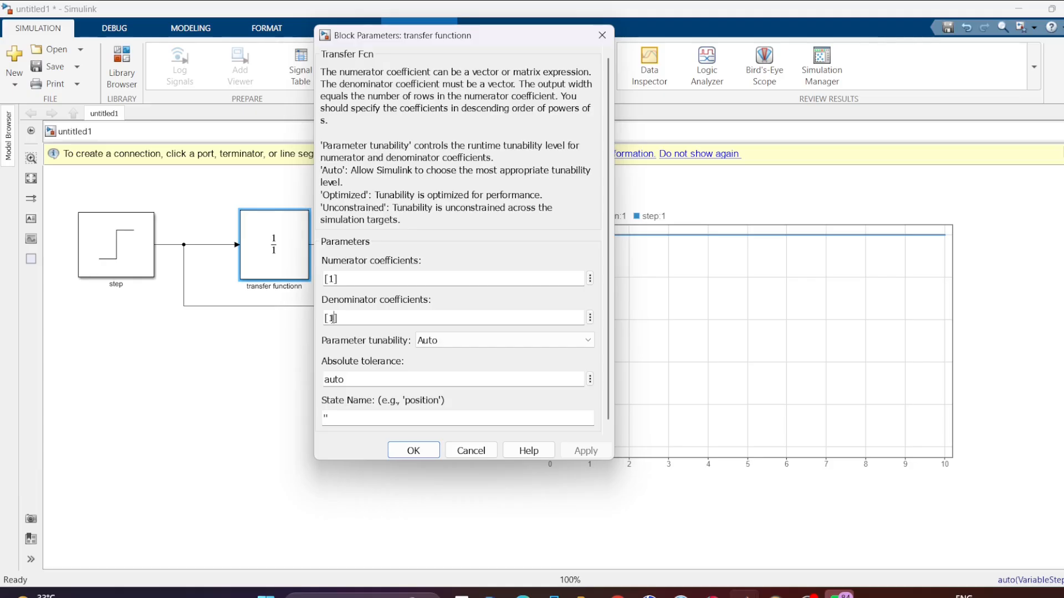
key("BackSpace")
type("5")
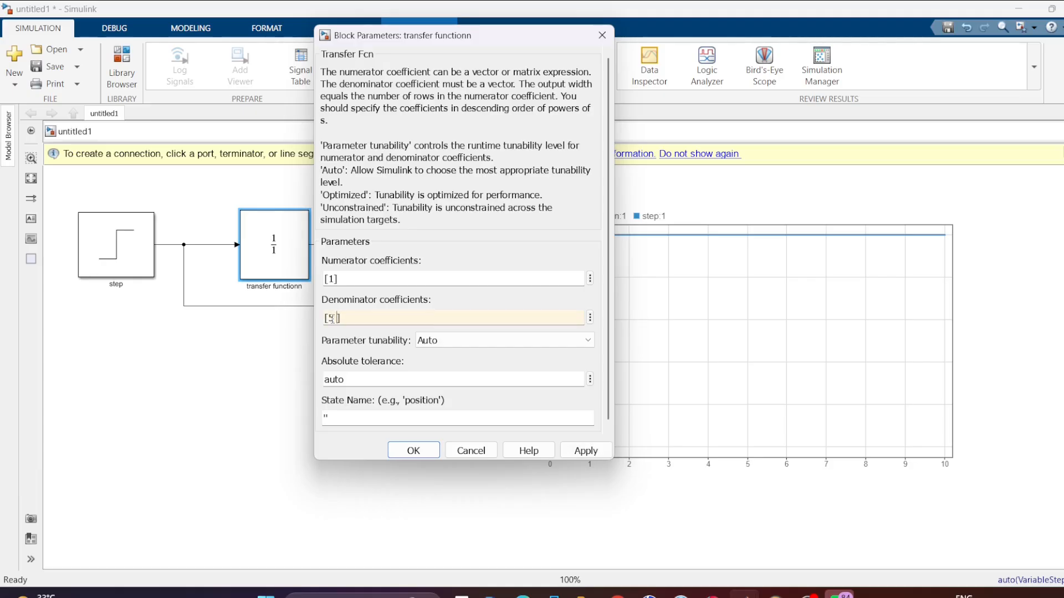
type(" 6")
left_click(588, 453)
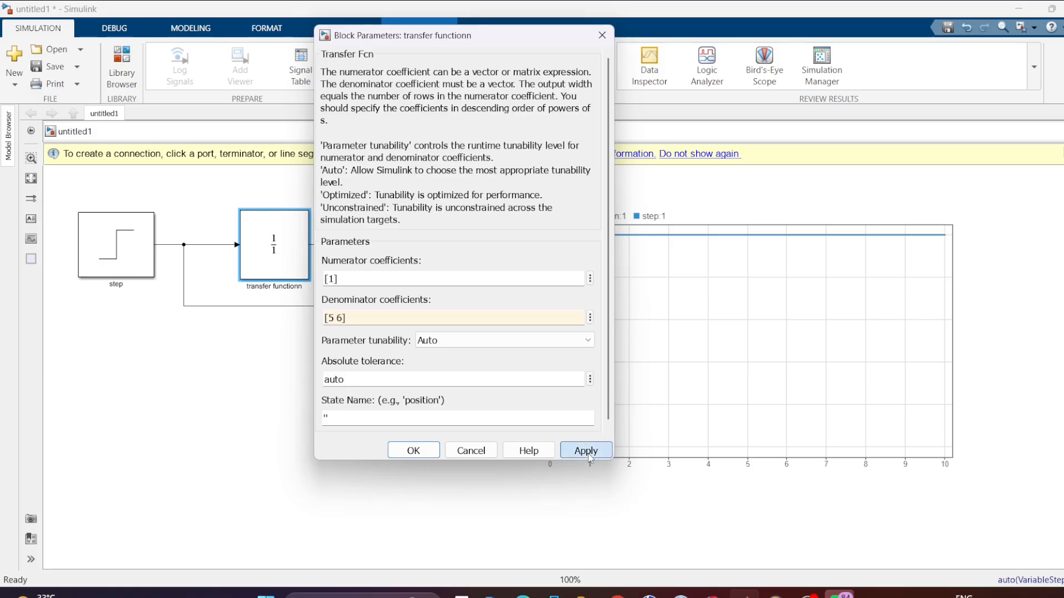
left_click(405, 449)
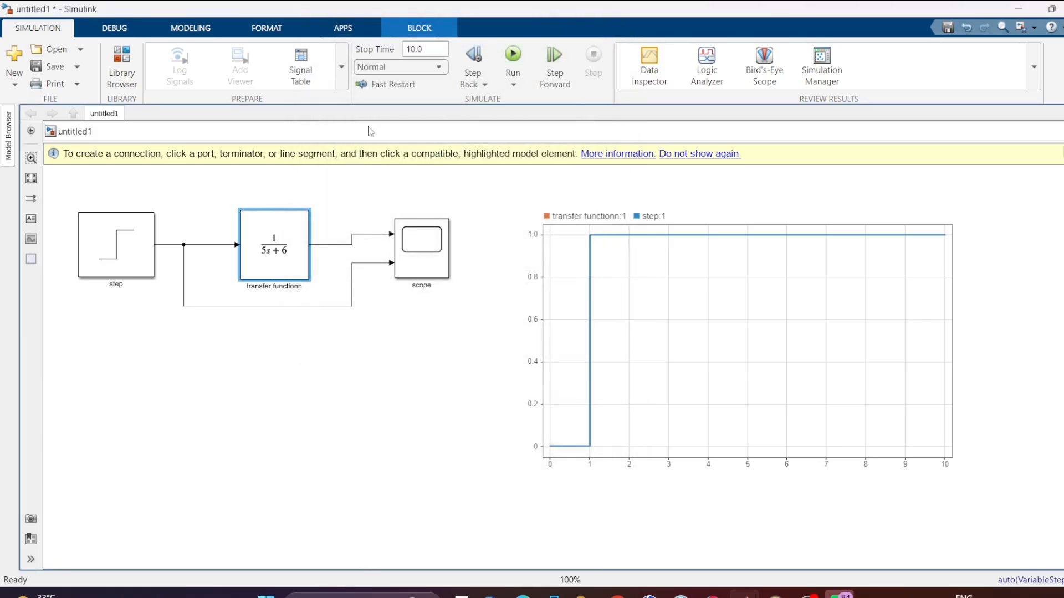
left_click(511, 55)
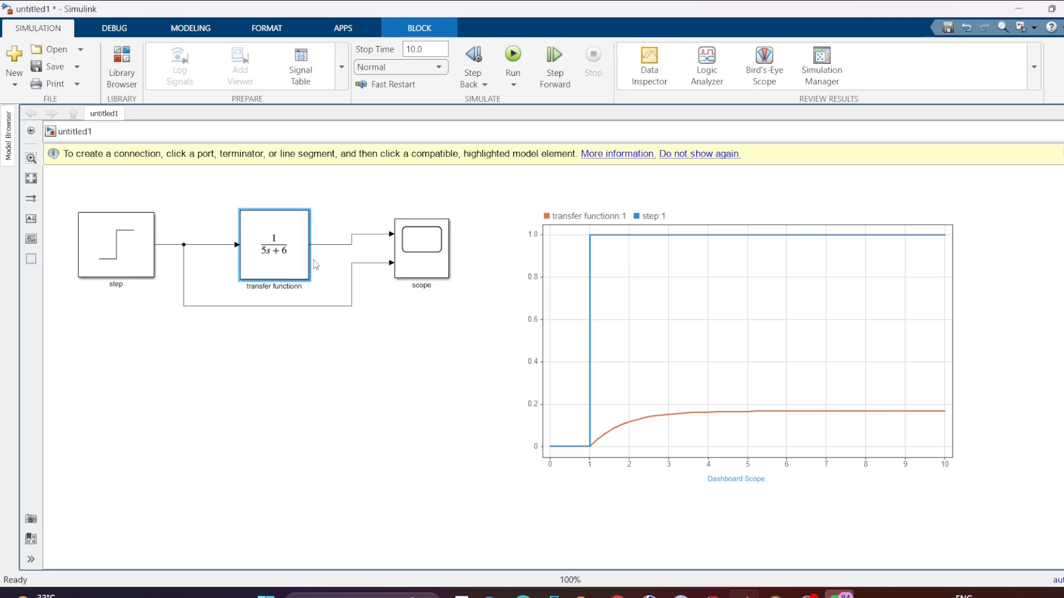
- Set the transfer function's numerator coefficients to [1 4] and rerun the simulation
double_click(294, 255)
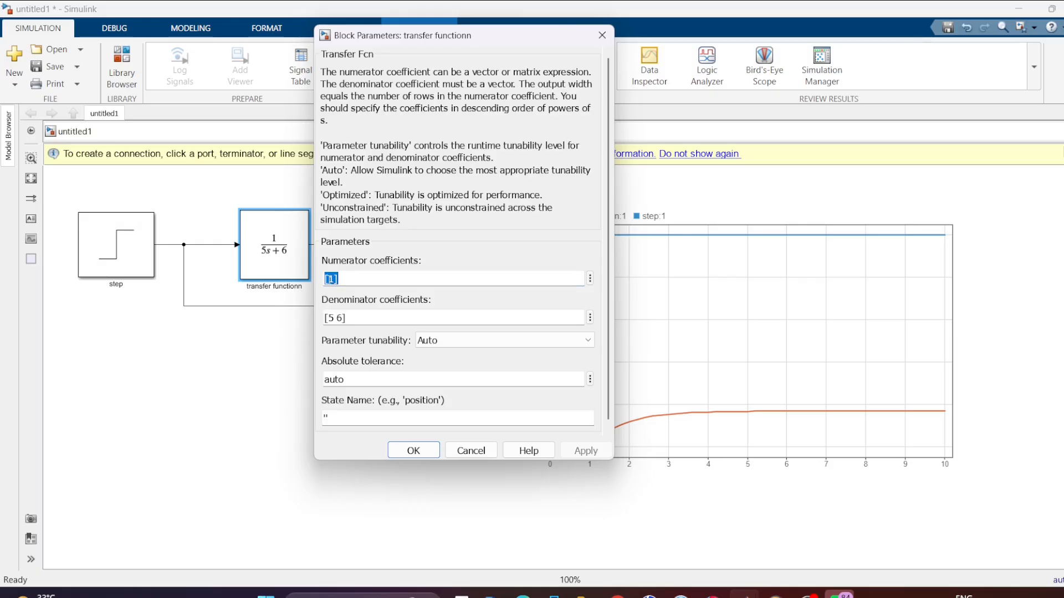
left_click(601, 34)
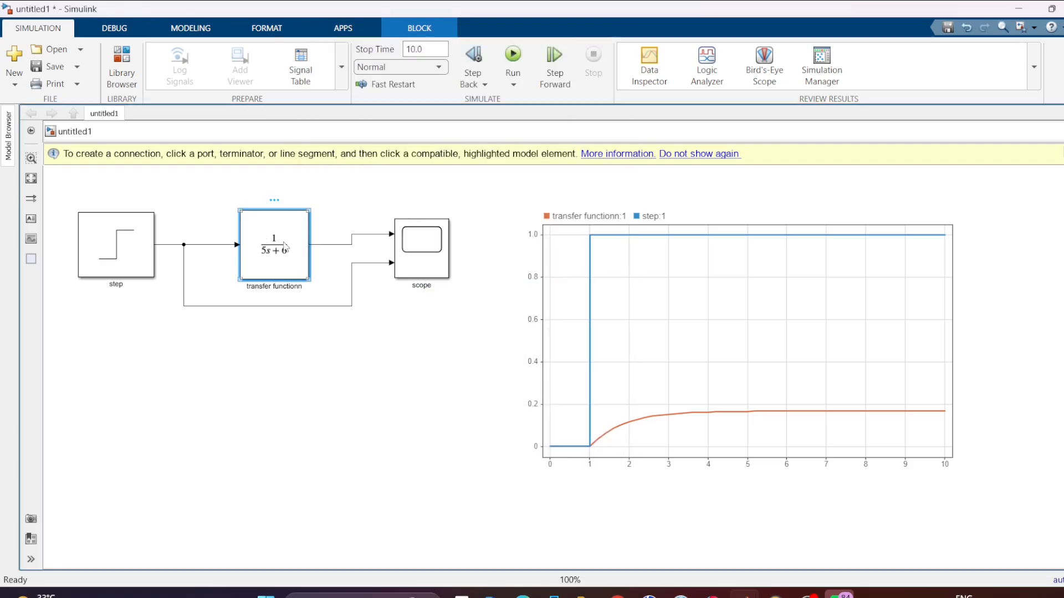
double_click(285, 246)
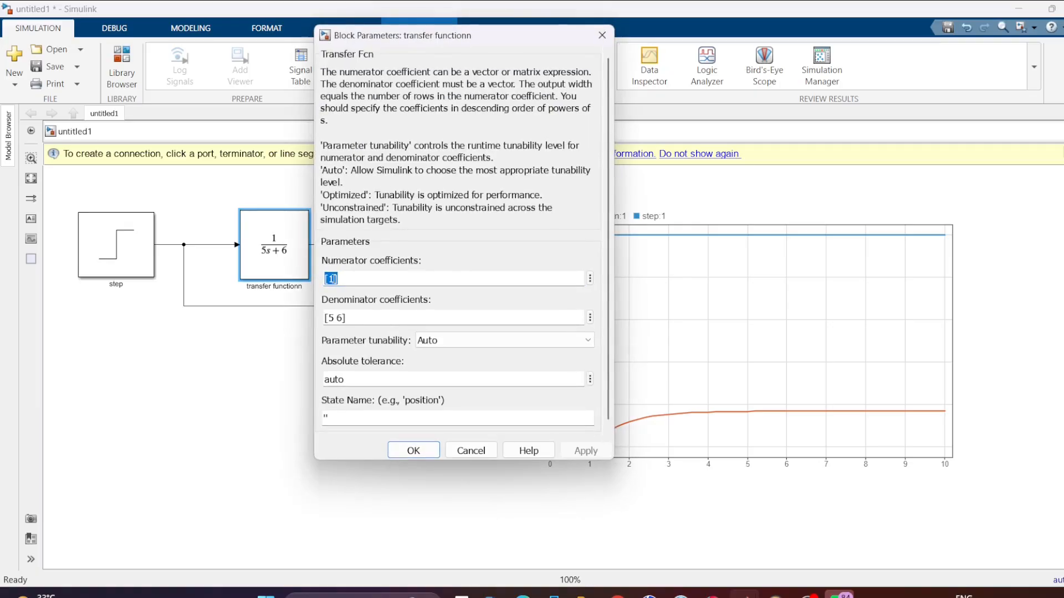
left_click(333, 278)
type("4")
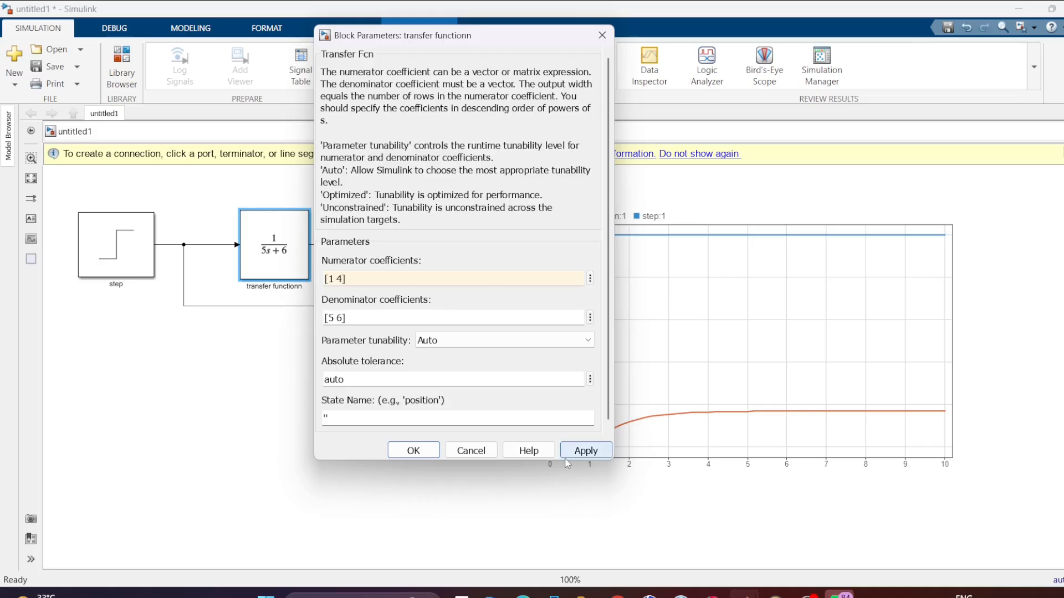
left_click(584, 451)
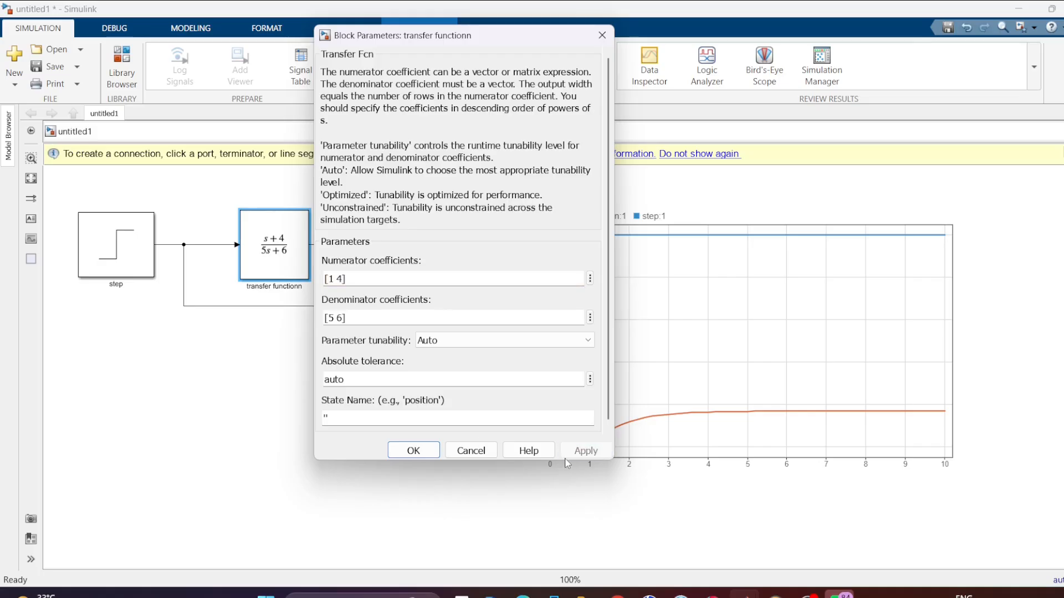
left_click(425, 457)
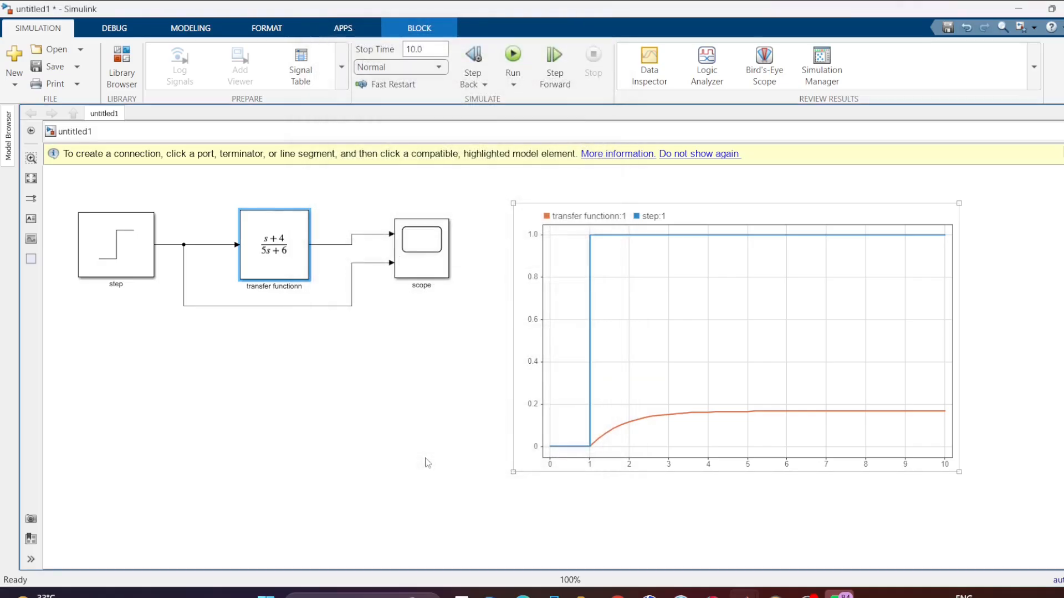
left_click(512, 55)
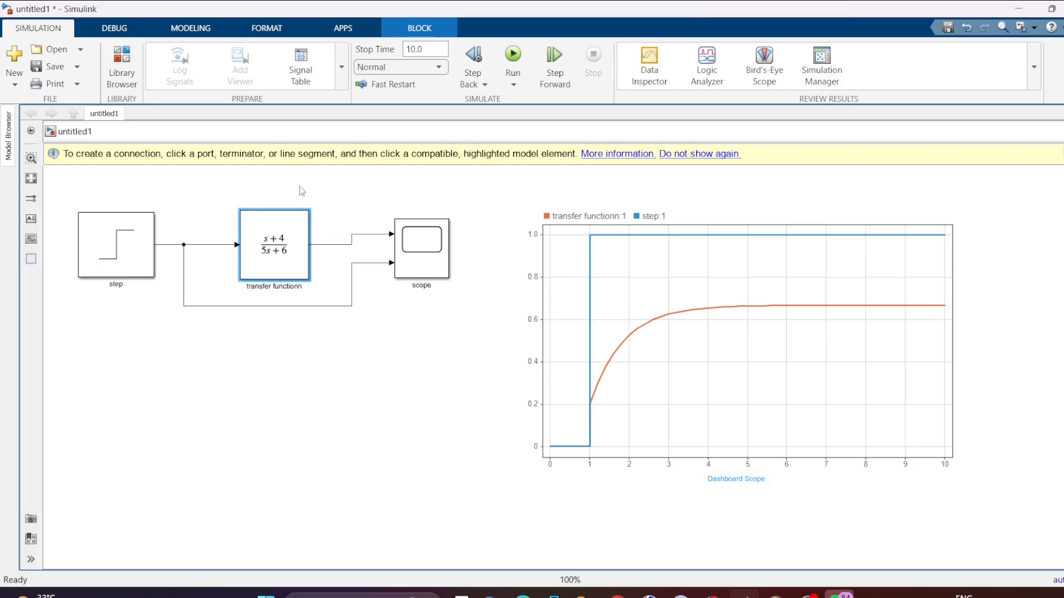
- Set the transfer function's denominator coefficients to [5 6 6] and rerun the simulation
double_click(275, 248)
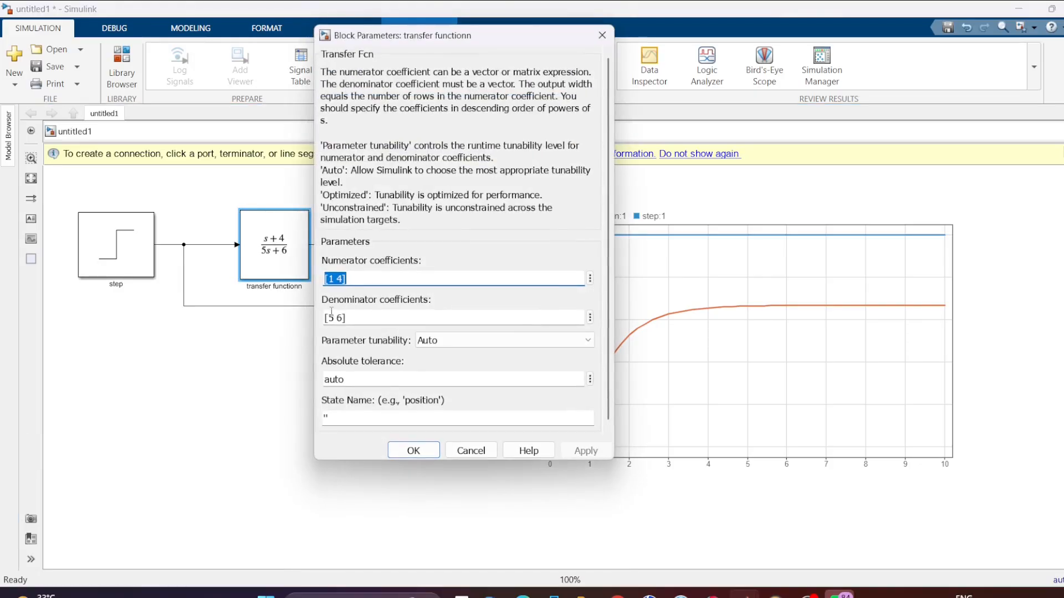
left_click(339, 318)
left_click(339, 318)
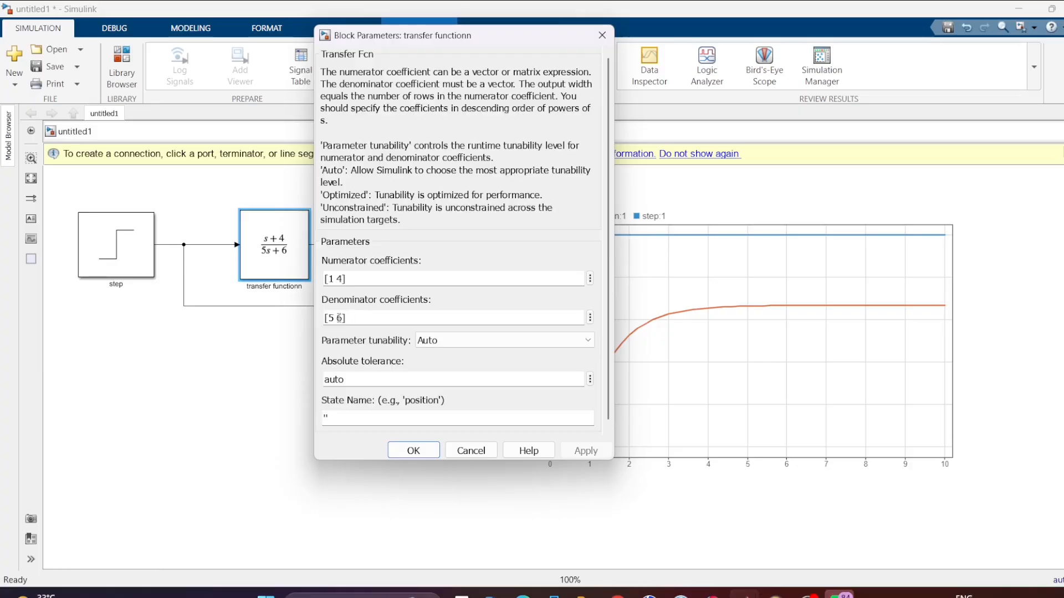
type("6")
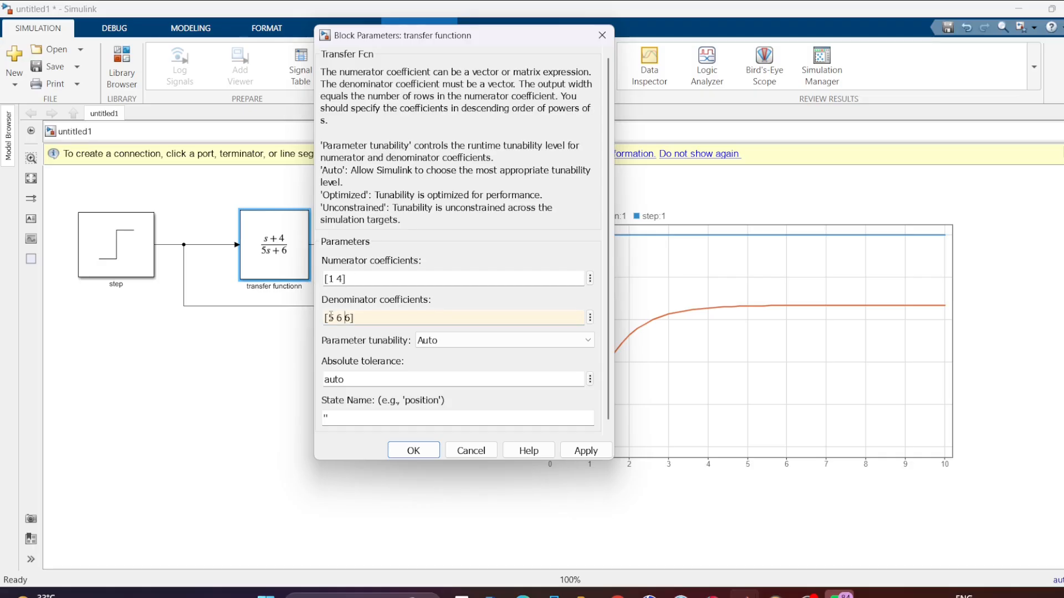
left_click(585, 451)
left_click(414, 451)
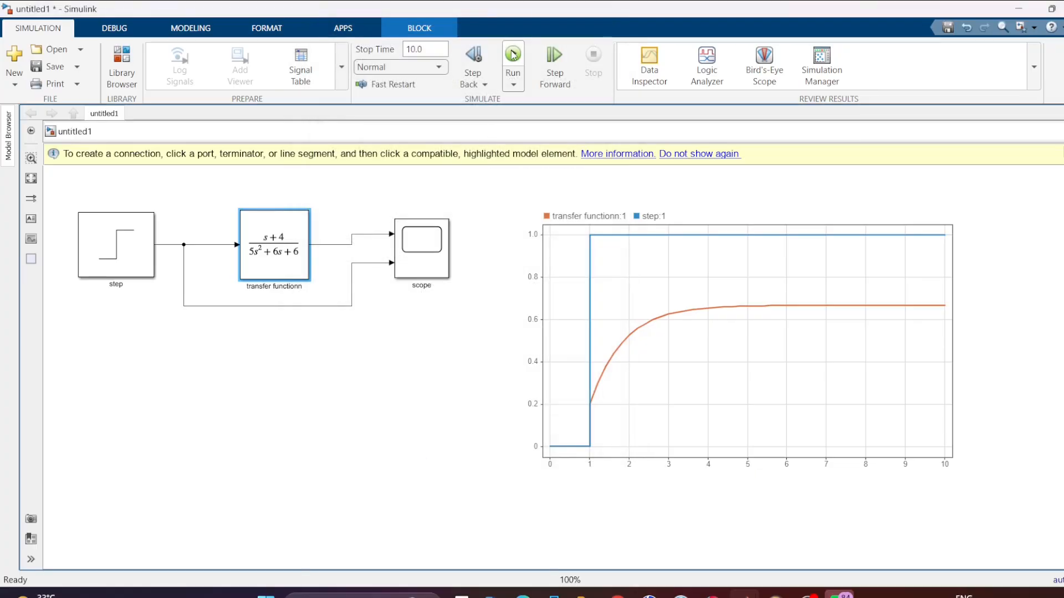
left_click(512, 54)
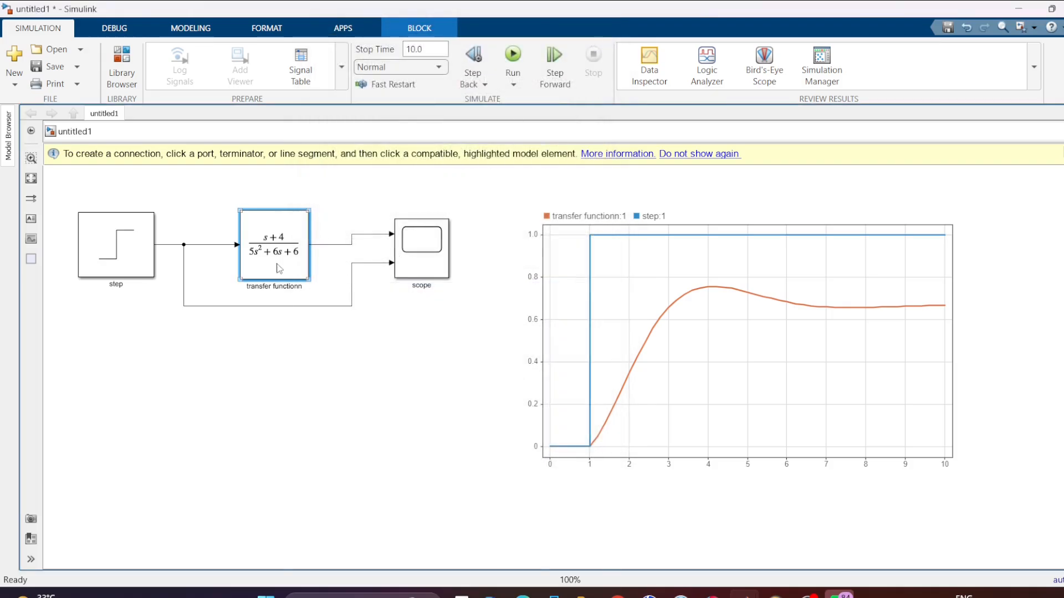
- Set the transfer function's numerator coefficients to [1 6 4] and rerun the simulation
double_click(279, 269)
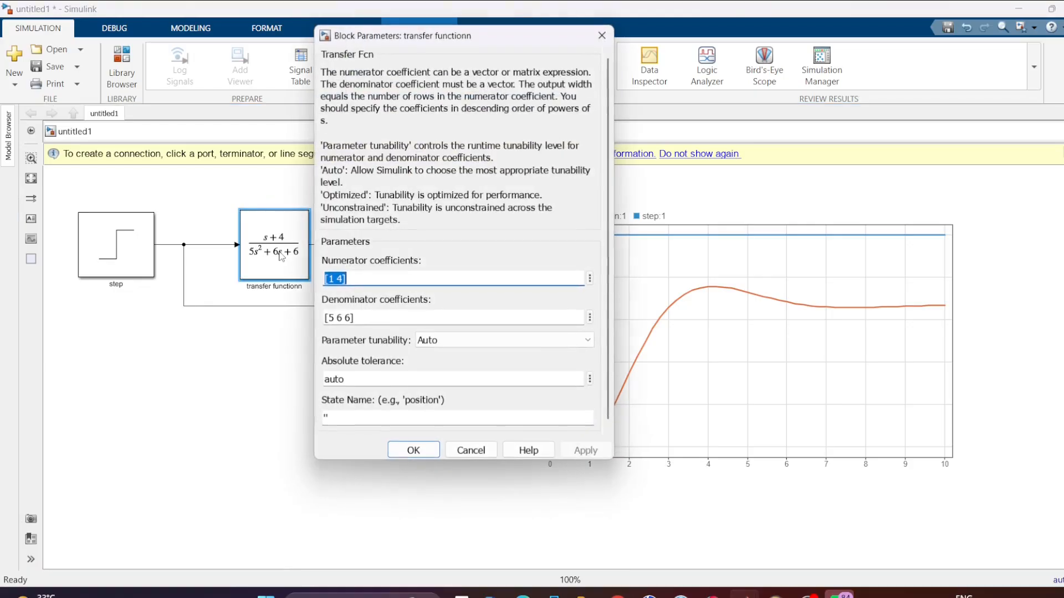
double_click(339, 278)
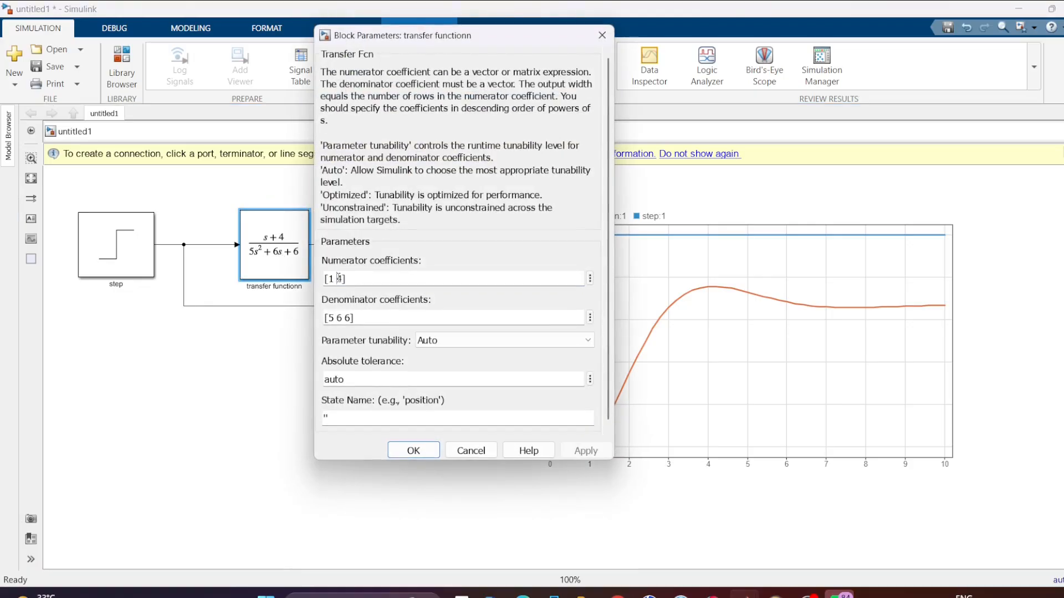
left_click(338, 278)
type("6")
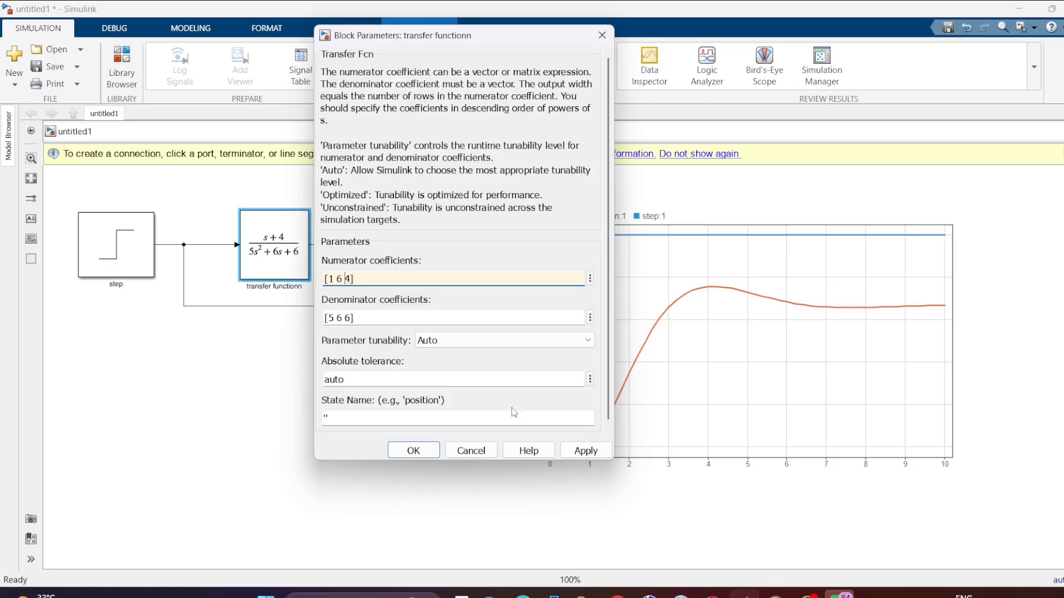
left_click(586, 451)
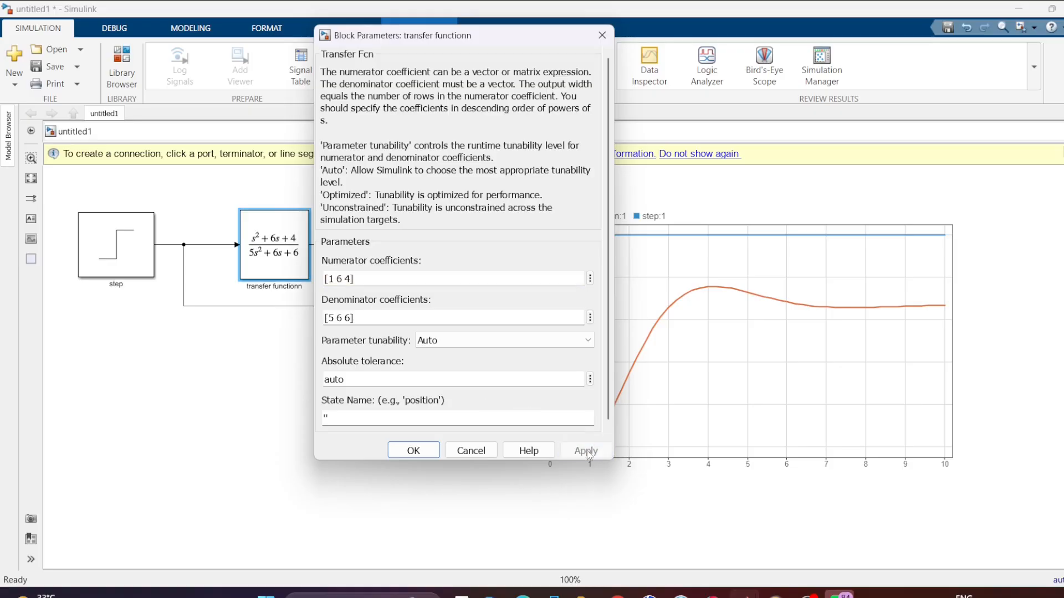
left_click(412, 450)
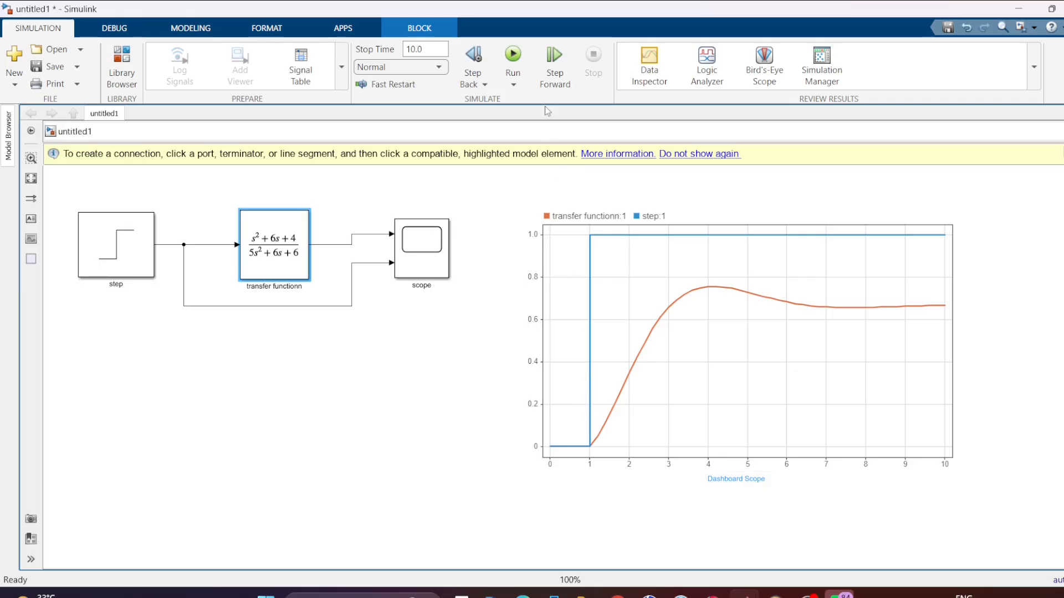
left_click(520, 58)
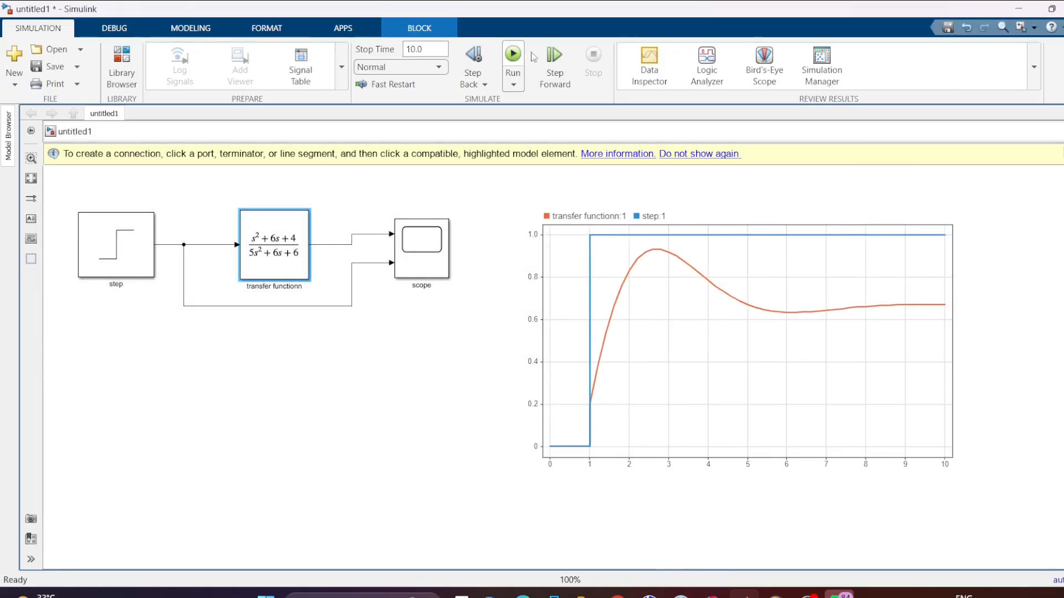
left_click(658, 261)
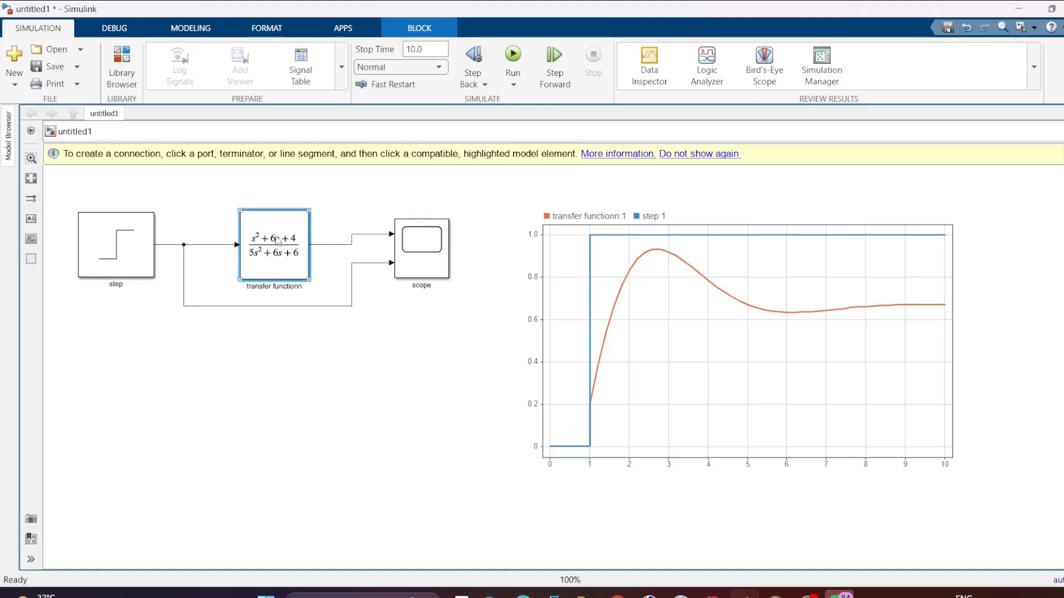
- Set the transfer function's denominator coefficients to [5 6 8 6] and rerun the simulation
double_click(281, 253)
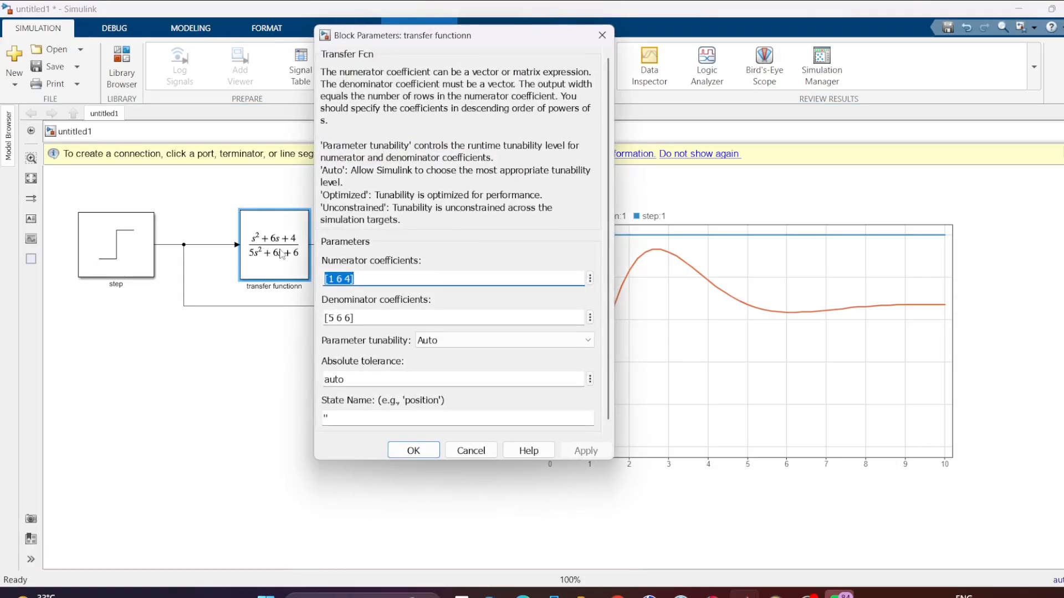
key("Tab")
double_click(341, 318)
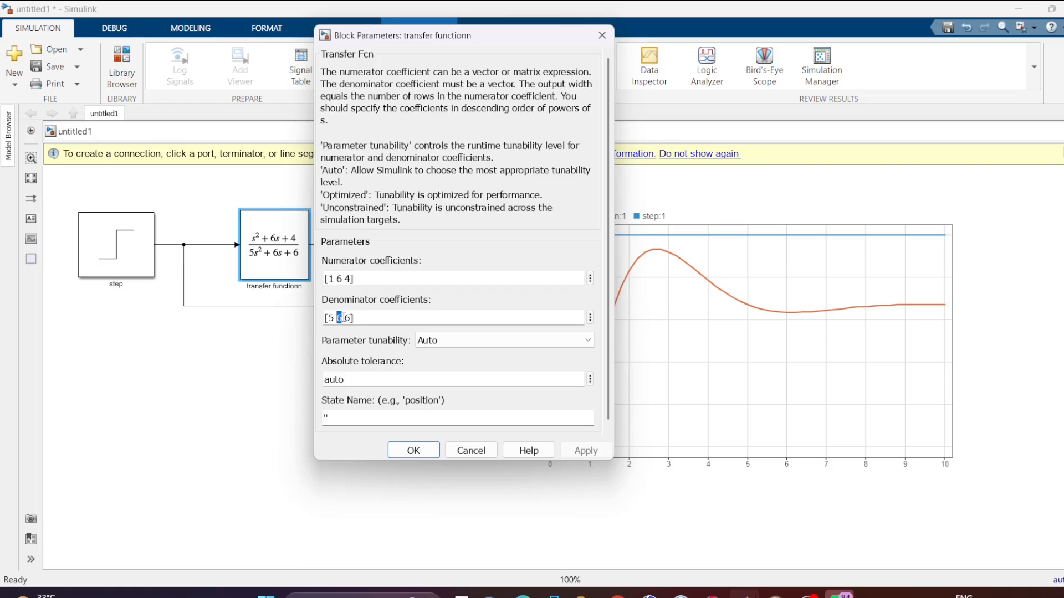
type("6 6")
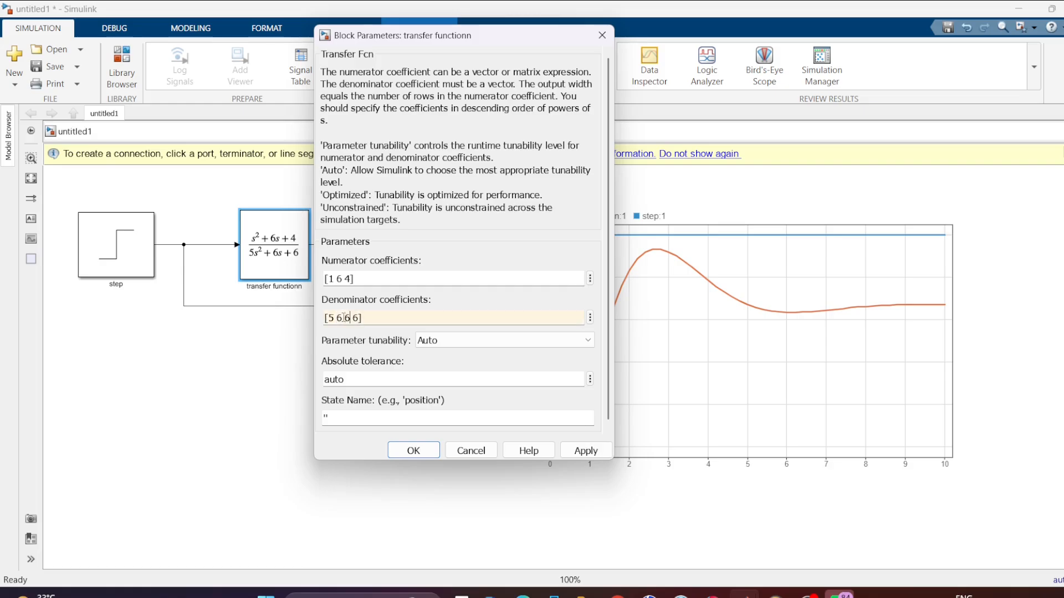
key("BackSpace")
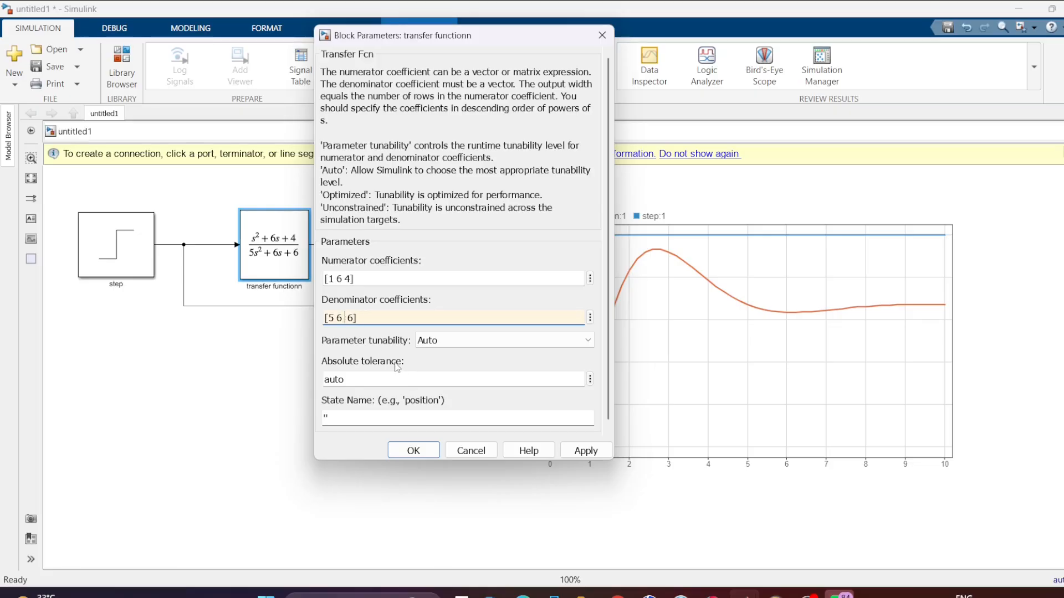
type("8")
left_click(582, 450)
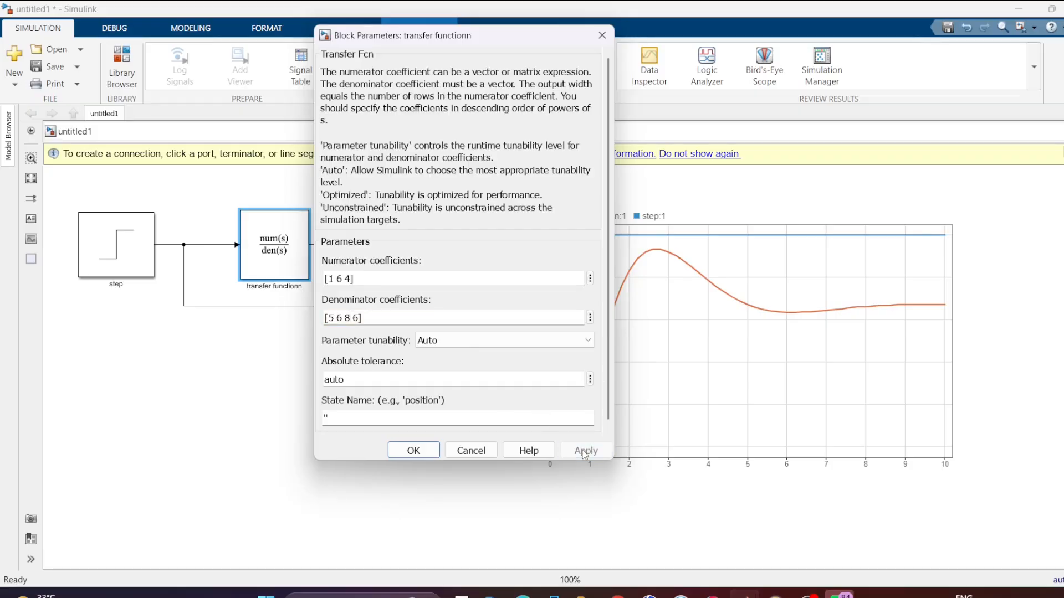
left_click(423, 452)
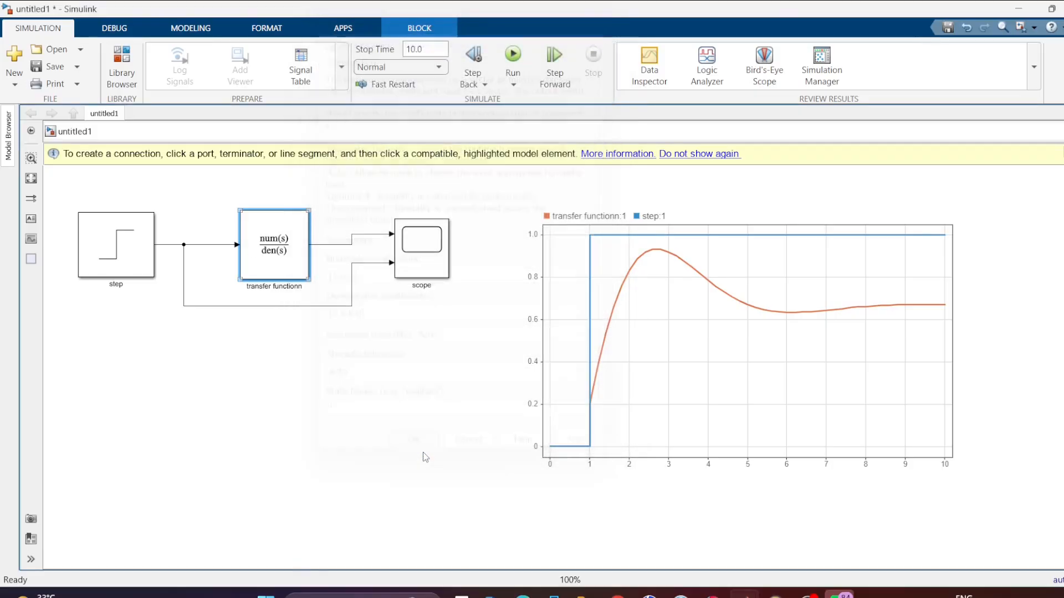
left_click(511, 56)
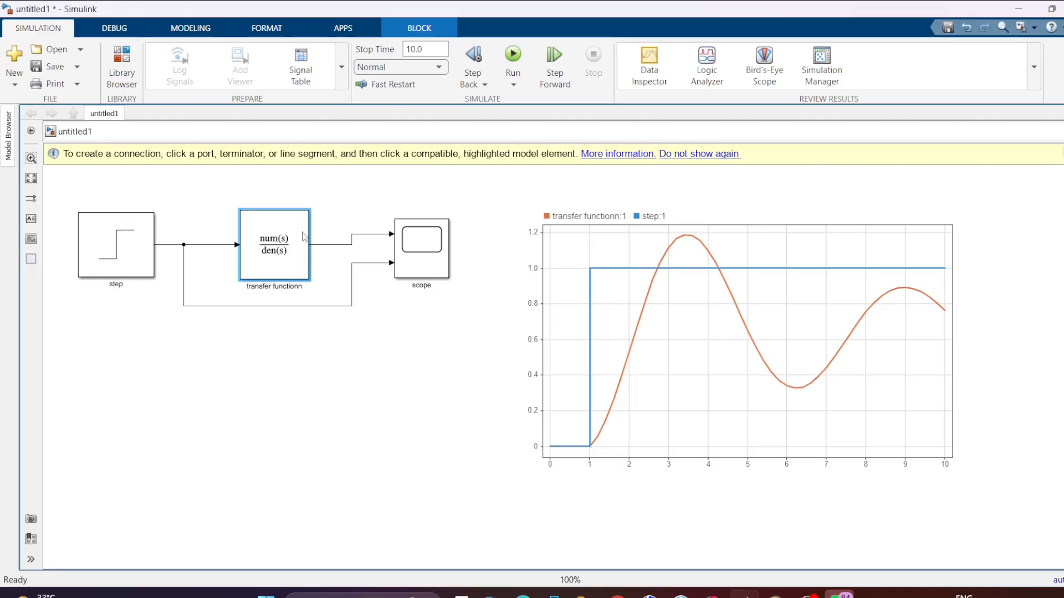
- Widen the transfer function block on both sides so that it can show its full expression
left_click(276, 223)
left_click_drag(233, 205, 191, 205)
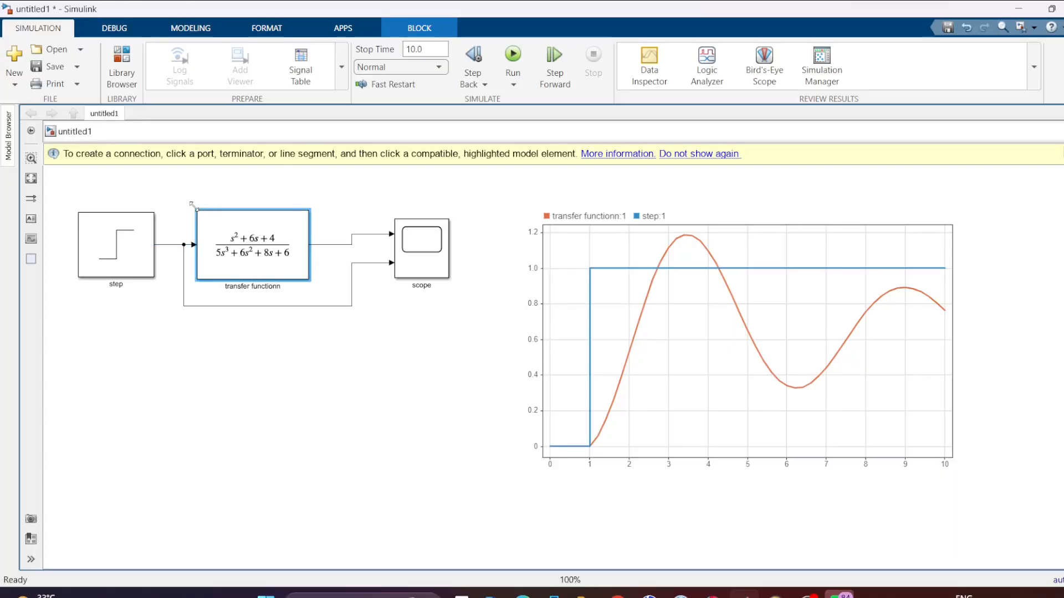
left_click_drag(309, 211, 344, 213)
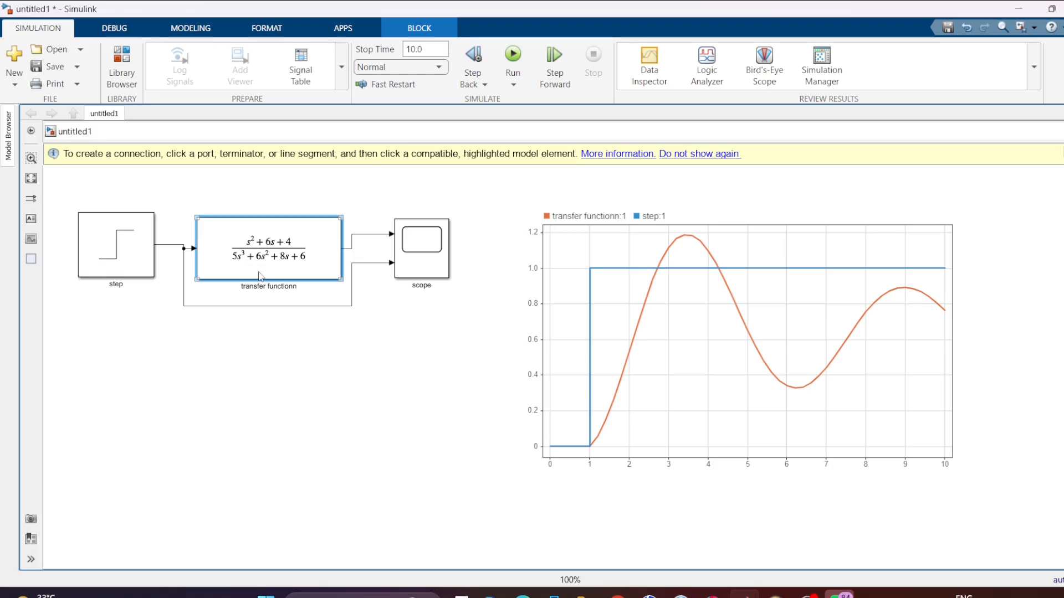
- Set the transfer function's numerator coefficients to [1 6 7 4] and rerun the simulation
double_click(309, 236)
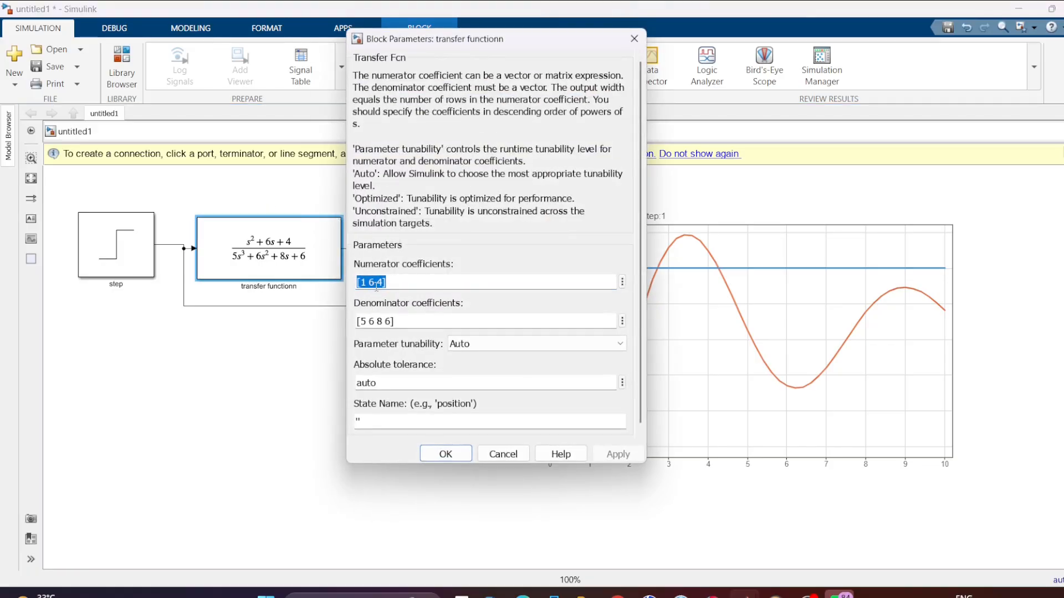
left_click(376, 284)
type("7")
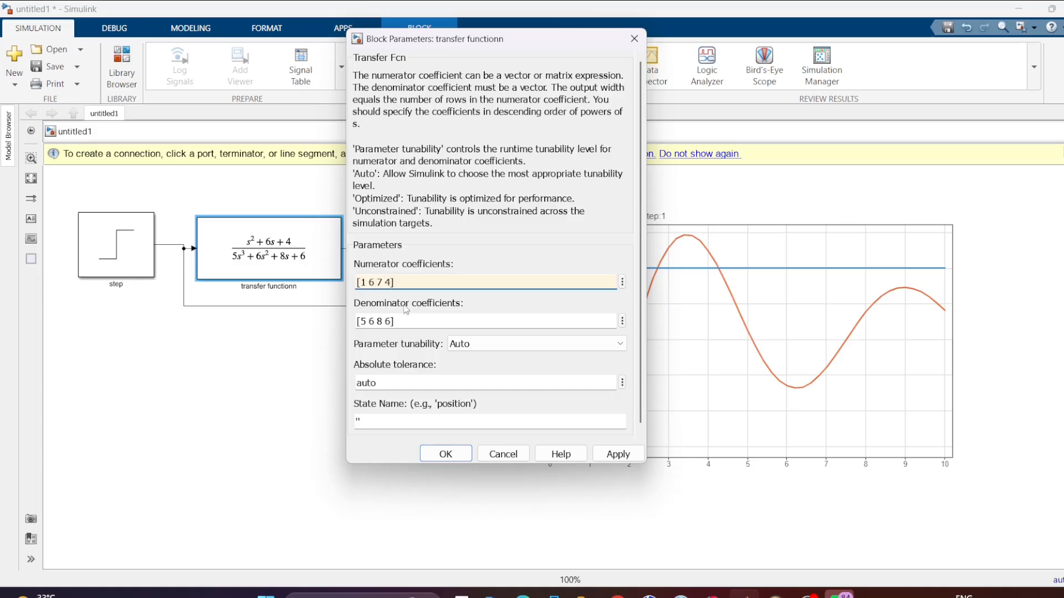
left_click(612, 449)
left_click(451, 453)
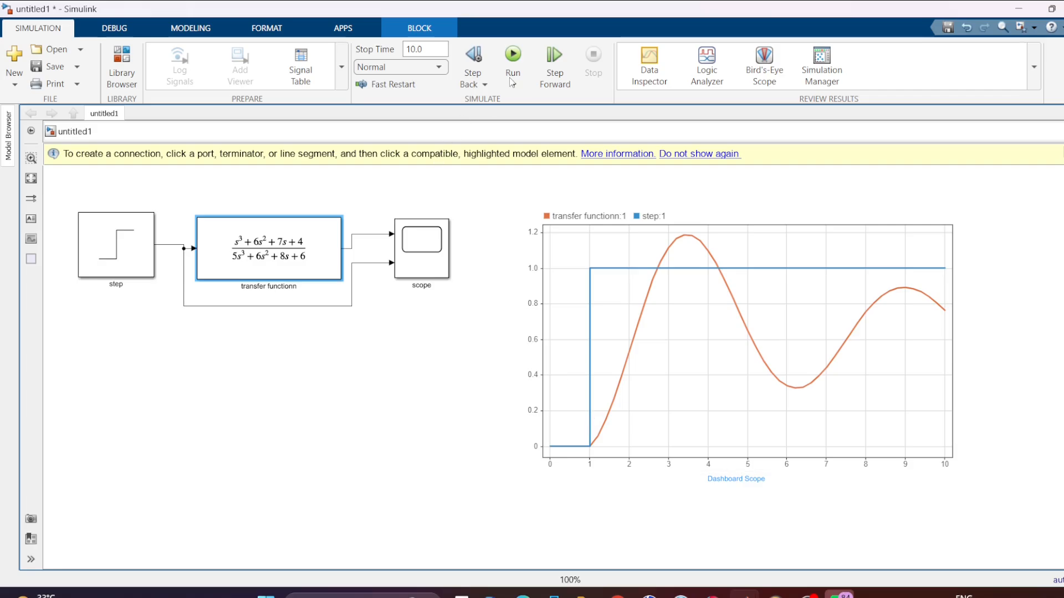
left_click(512, 55)
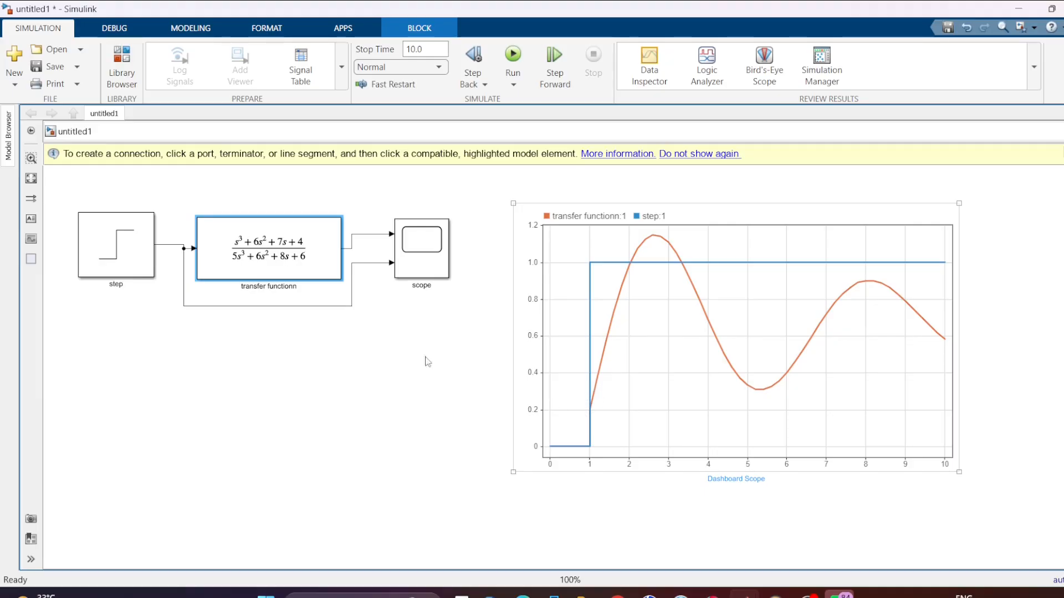
- Set the transfer function's denominator coefficients to [5 9 6 8 6] and rerun the simulation
left_click(297, 265)
left_click(284, 248)
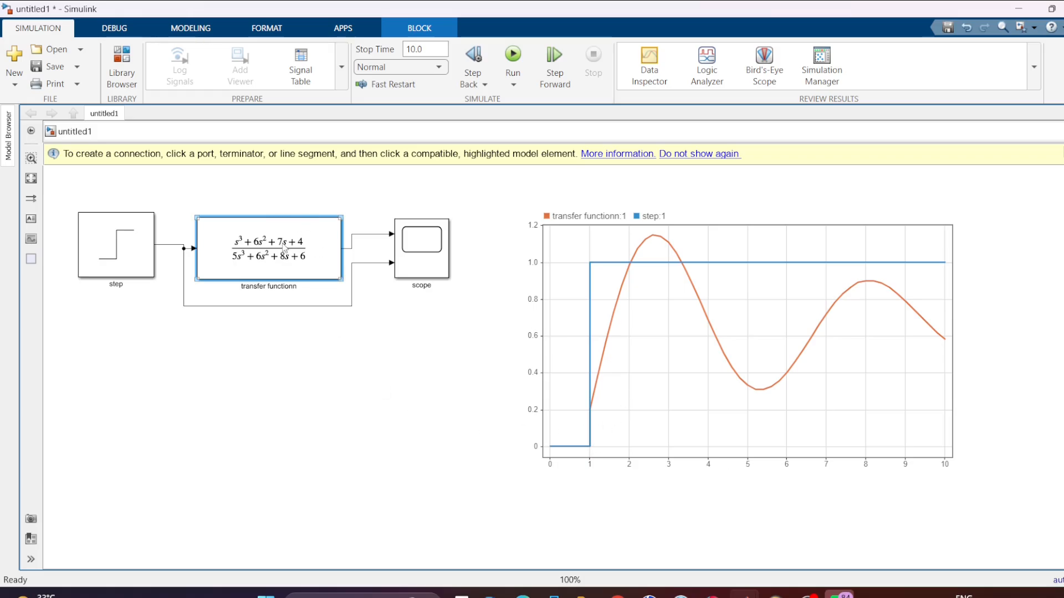
double_click(284, 248)
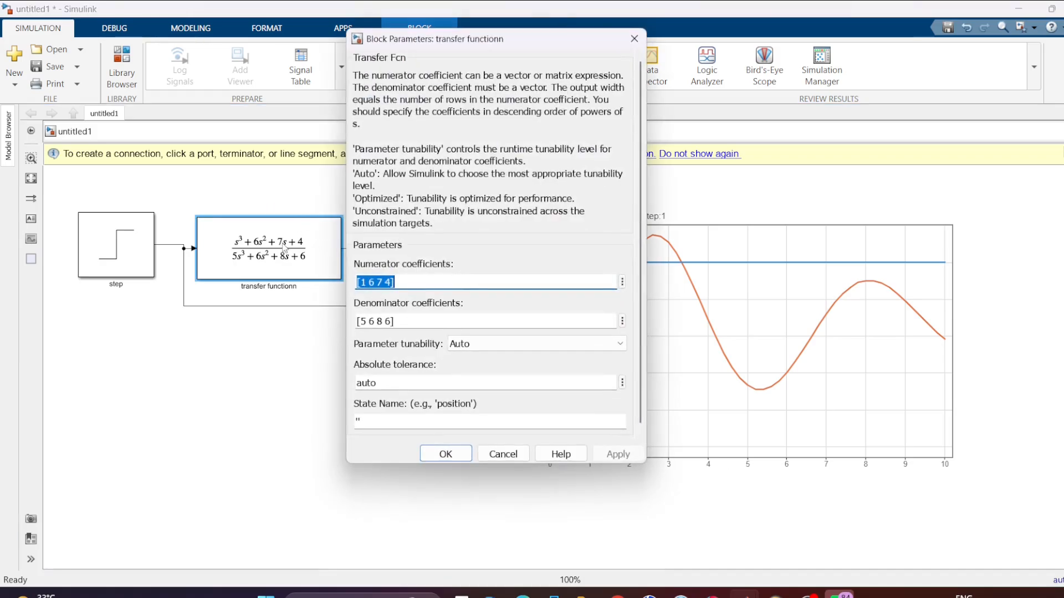
triple_click(370, 321)
left_click(370, 321)
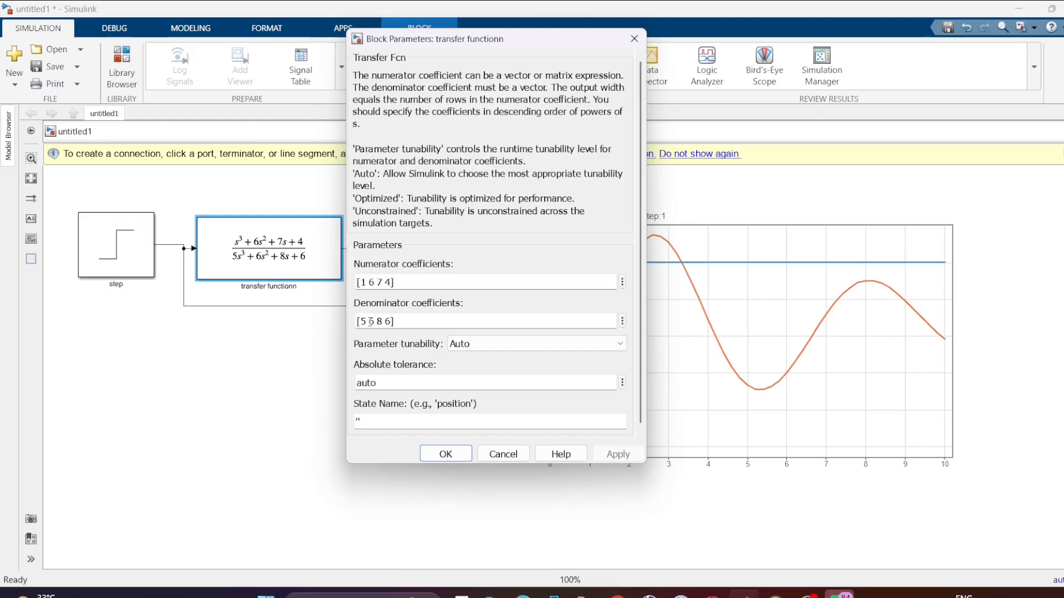
type("9")
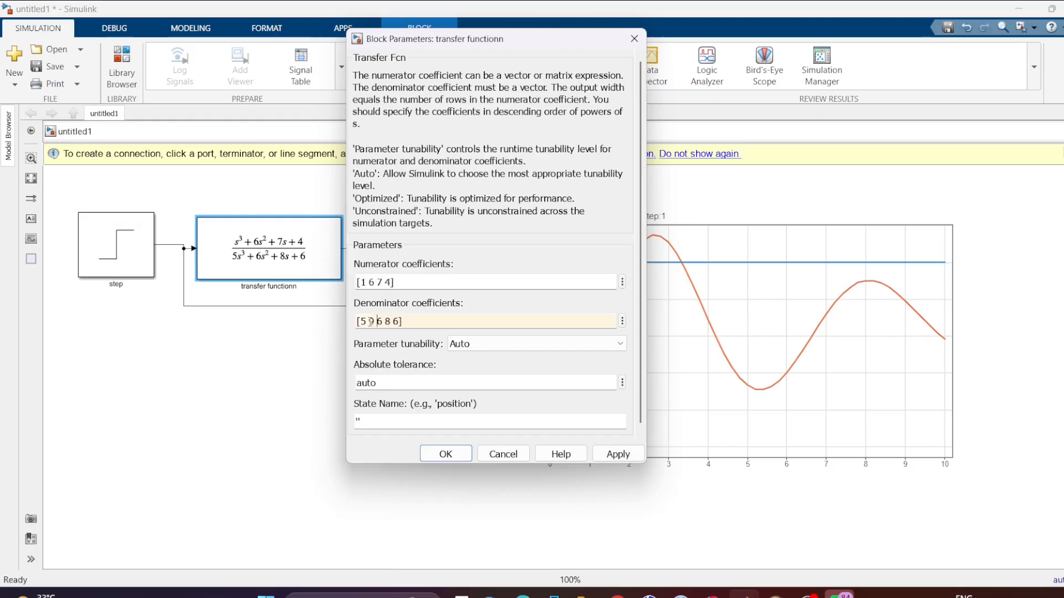
left_click(617, 452)
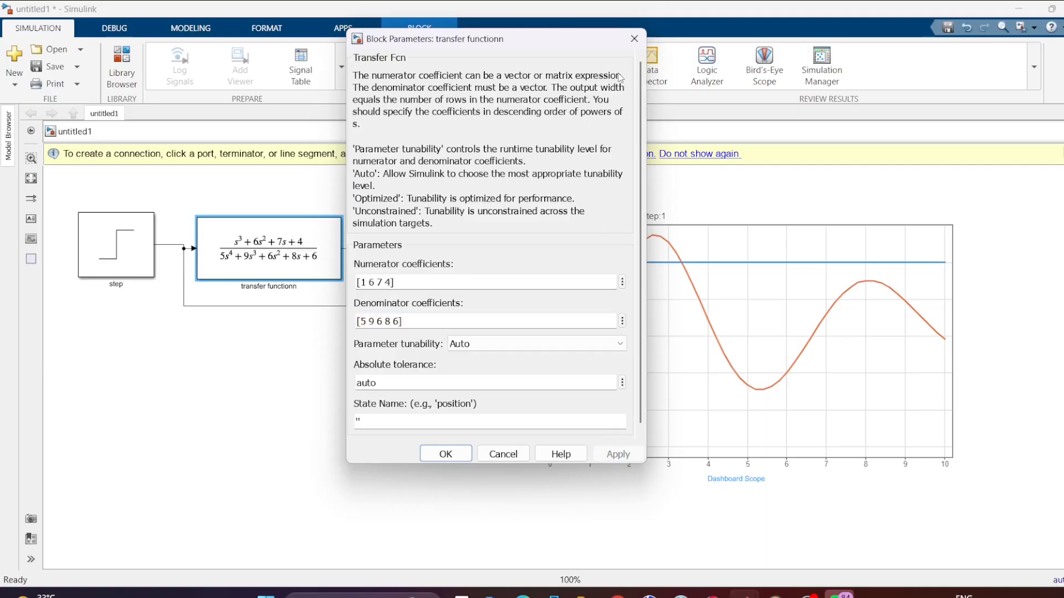
left_click(444, 453)
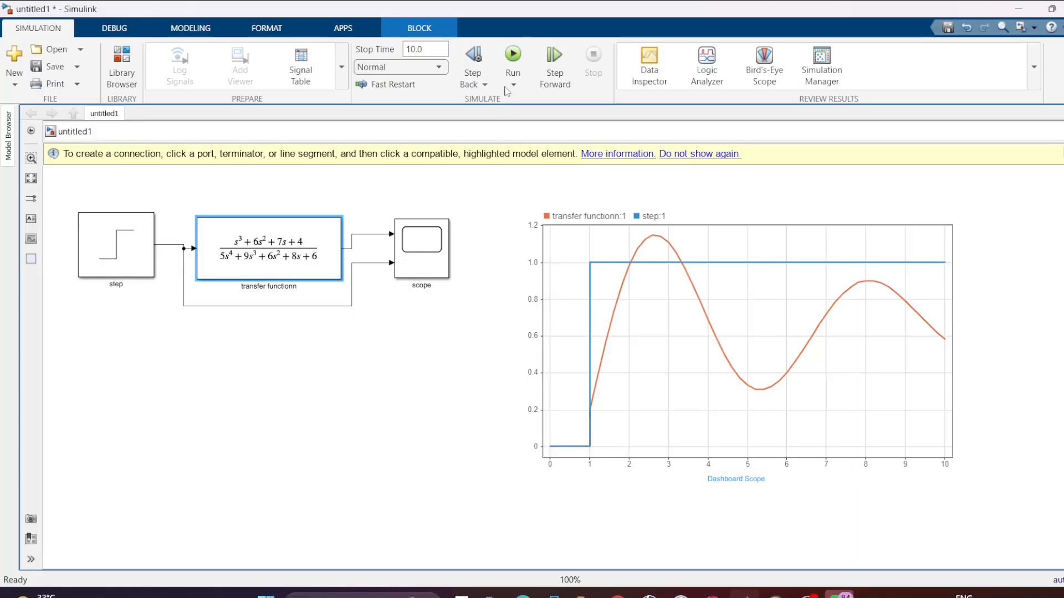
left_click(513, 55)
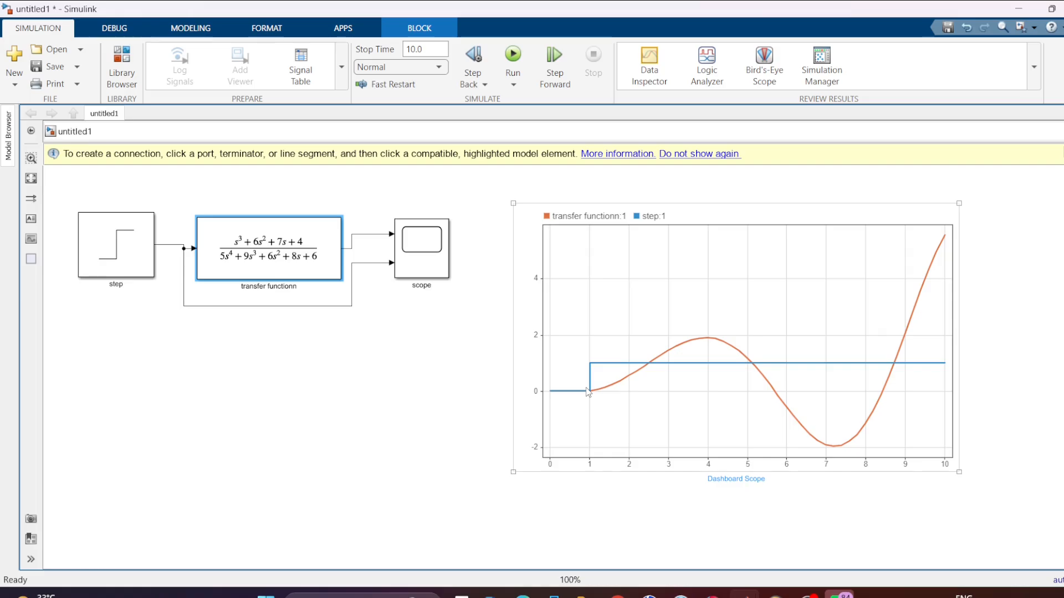
- Try to apply the numerator coefficients [1 6 7 8 9 4] to the transfer function, then close its parameters without keeping them
left_click(300, 245)
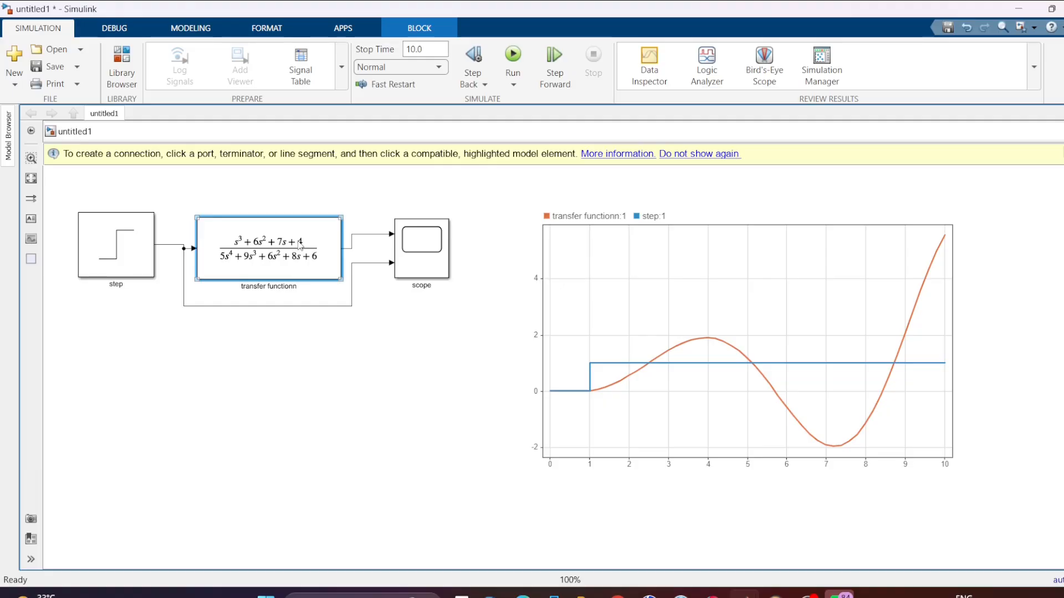
double_click(299, 246)
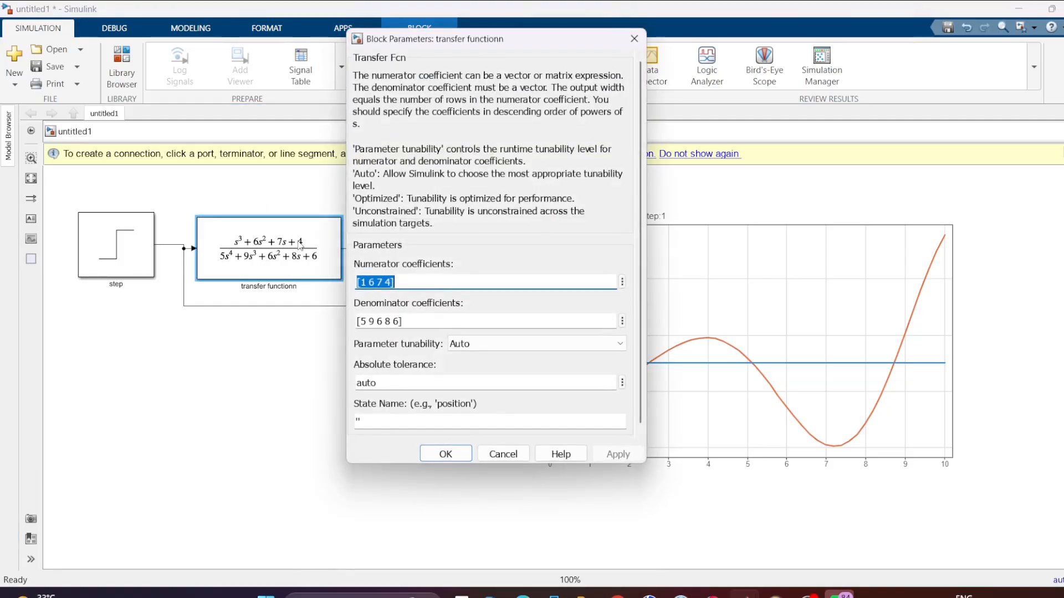
left_click(387, 281)
type("8 9")
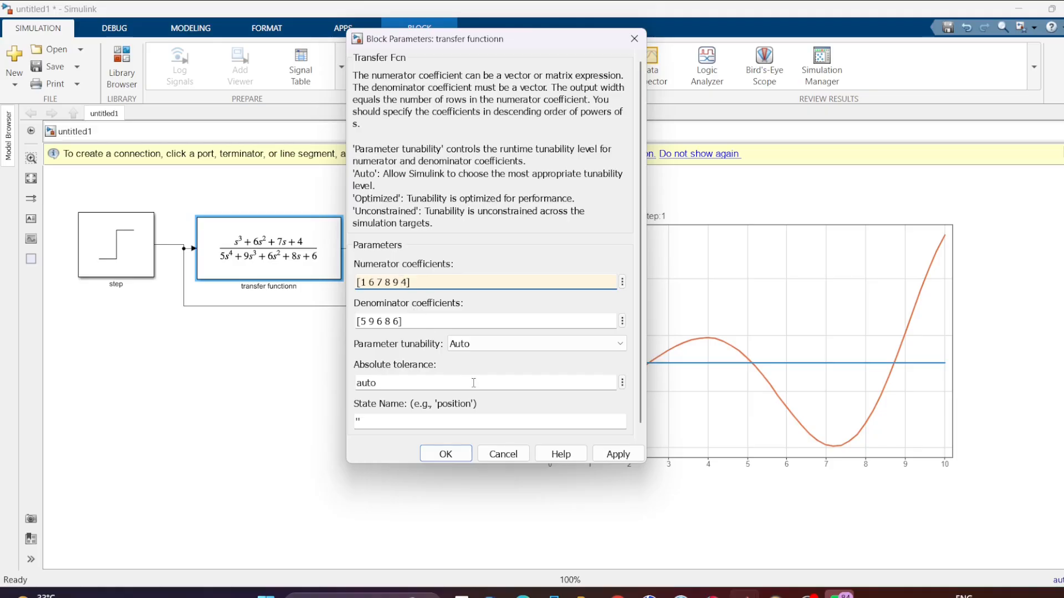
left_click(626, 454)
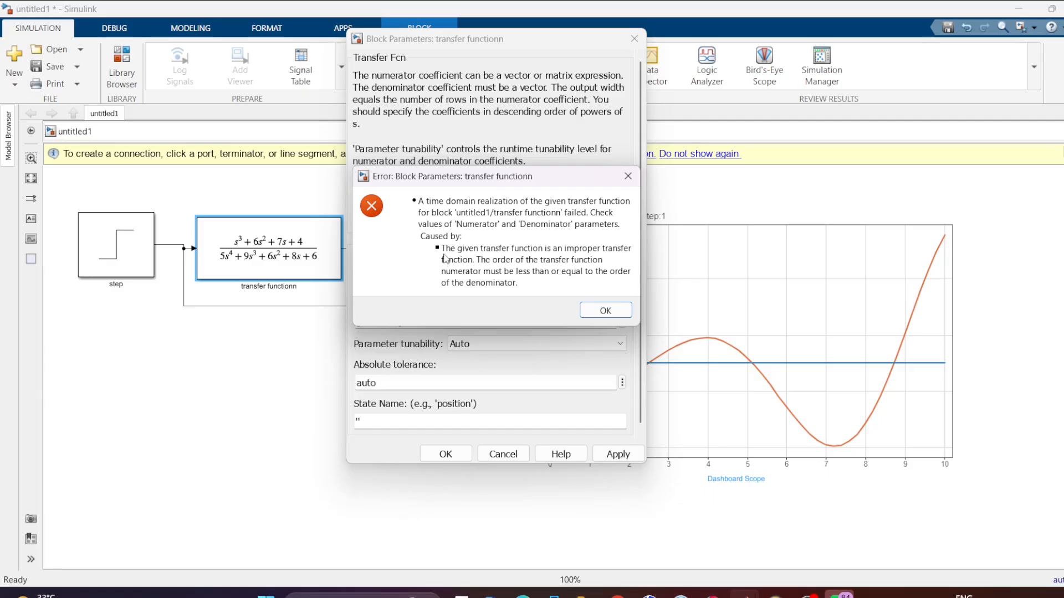
left_click(605, 308)
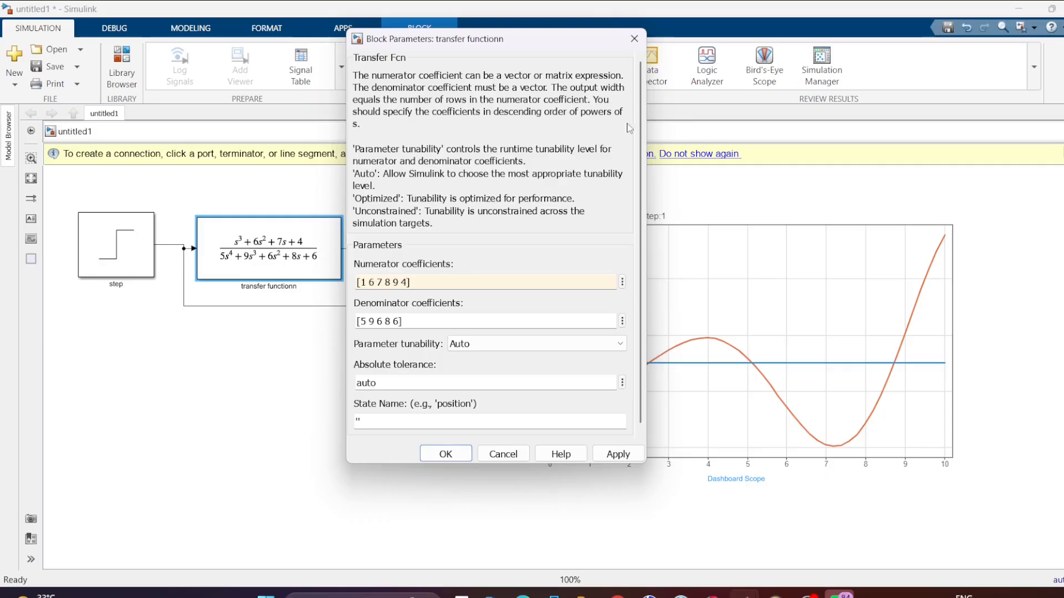
left_click(635, 39)
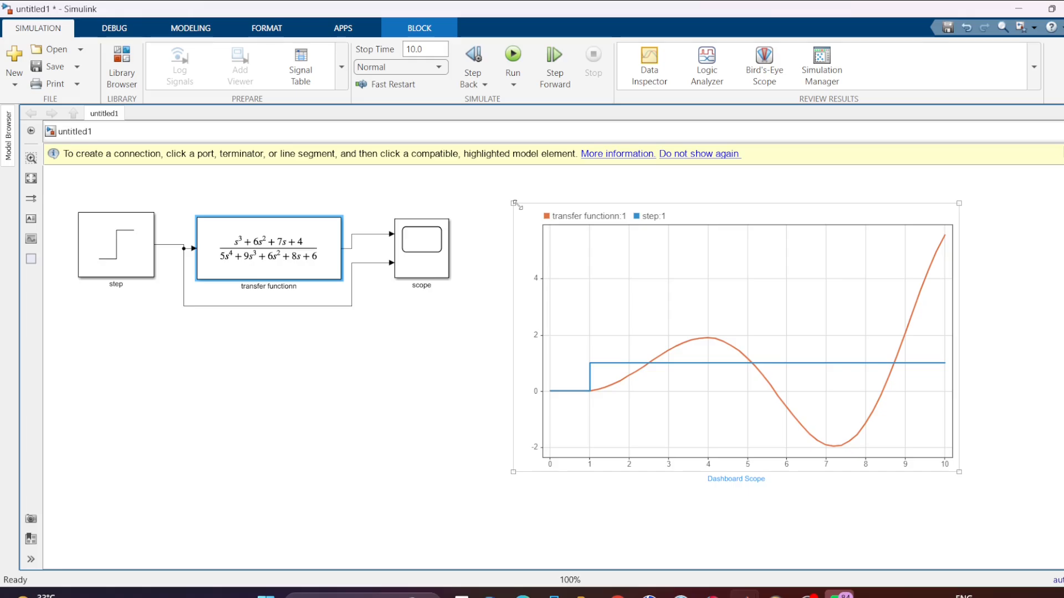
left_click(413, 408)
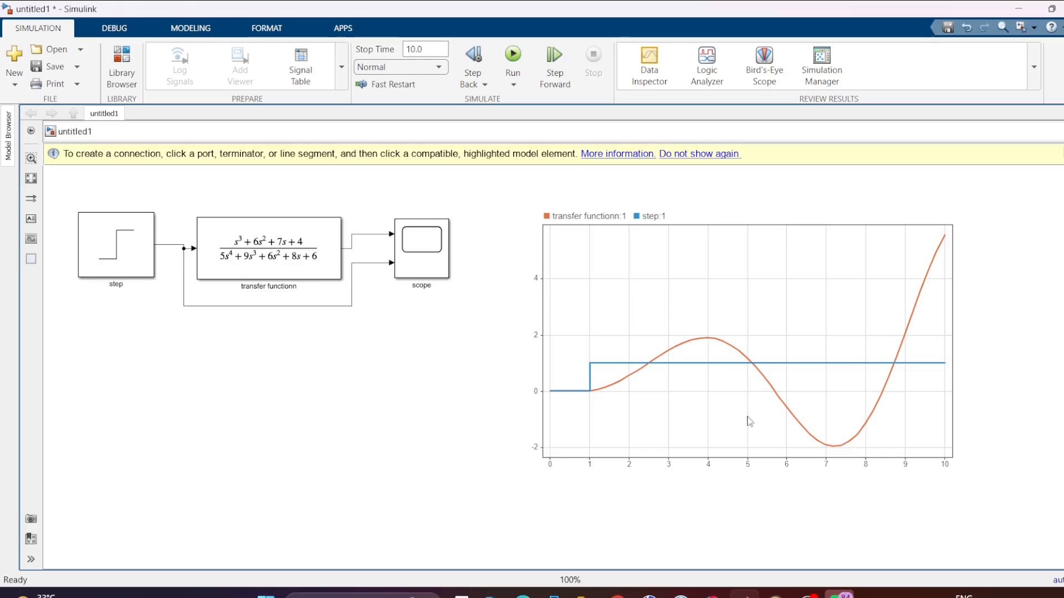
left_click(659, 318)
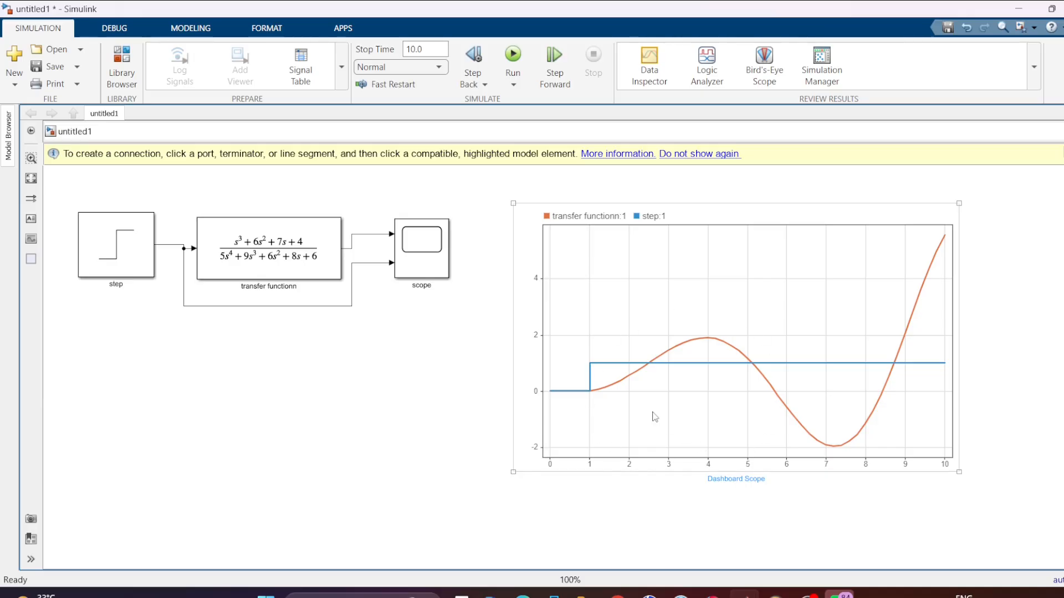